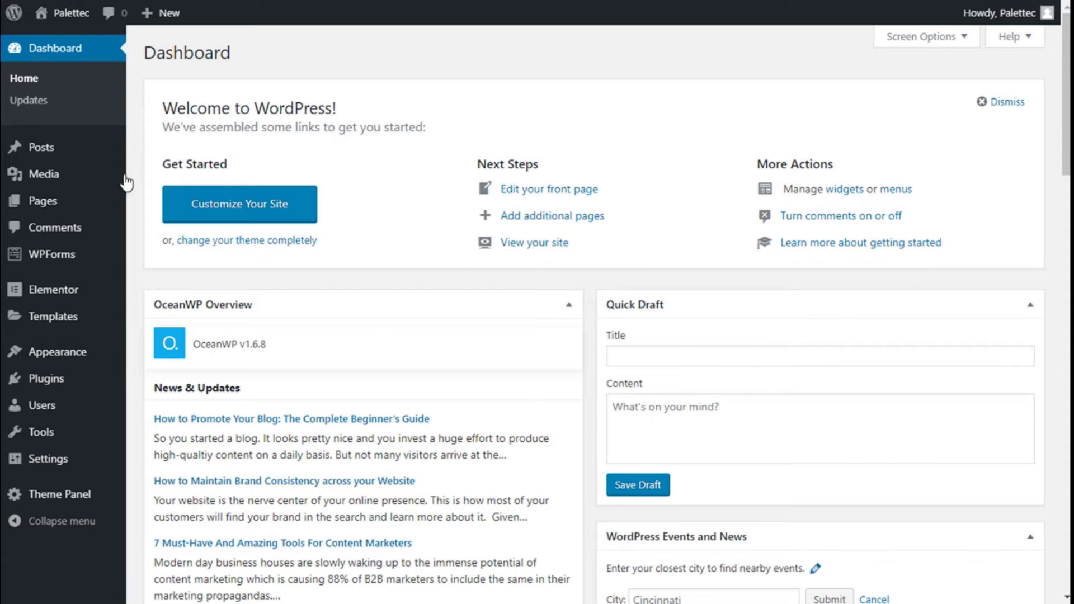
Create a new page titled "Working on the problem"
{"action": "mouse_move", "coordinate": [91, 202]}
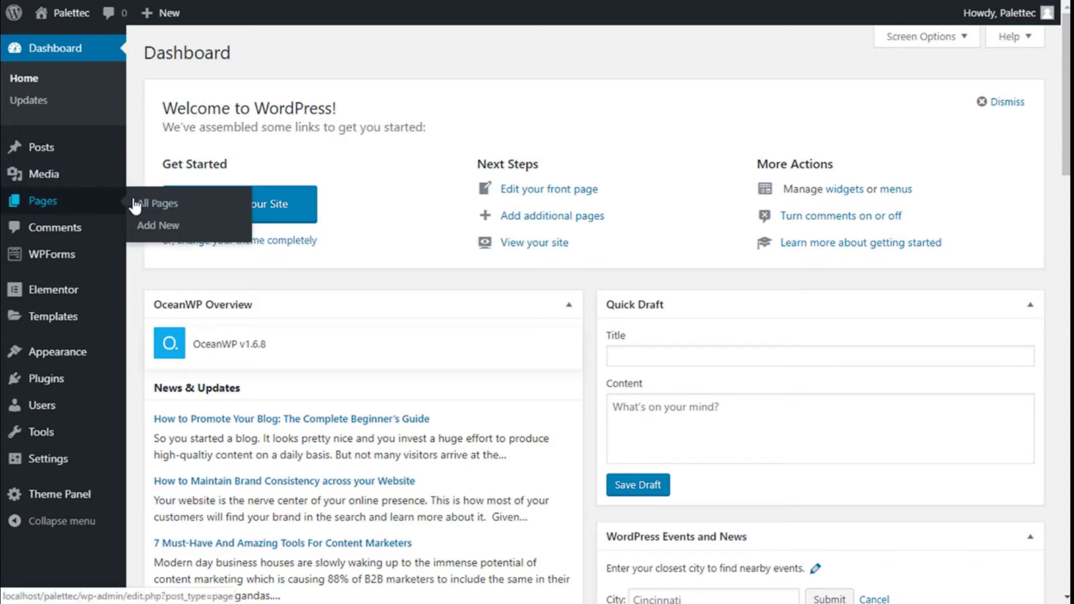
{"action": "left_click", "coordinate": [152, 226]}
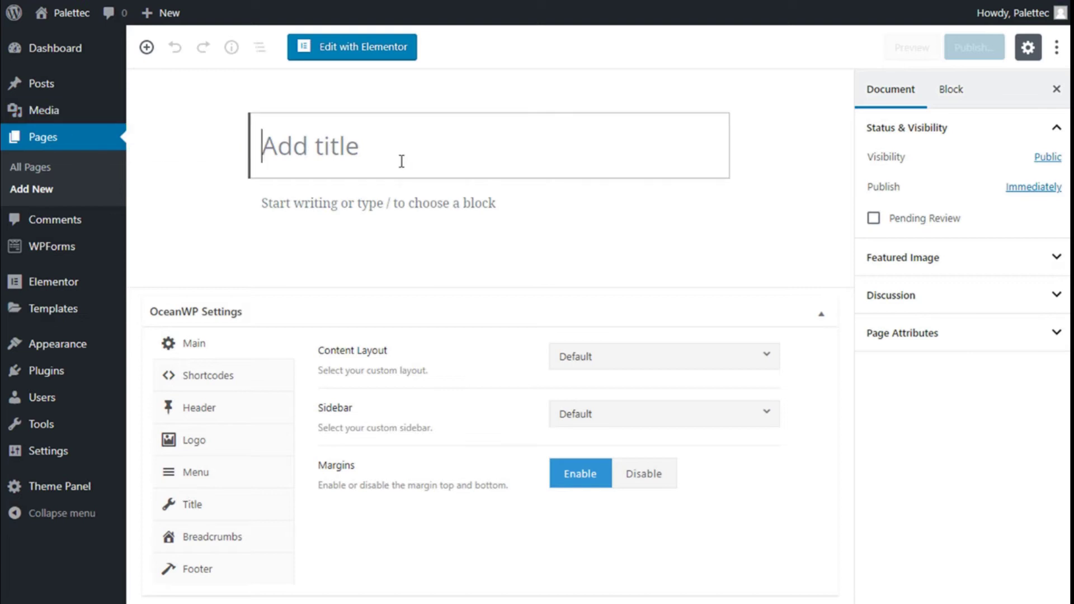
{"action": "type", "text": "M"}
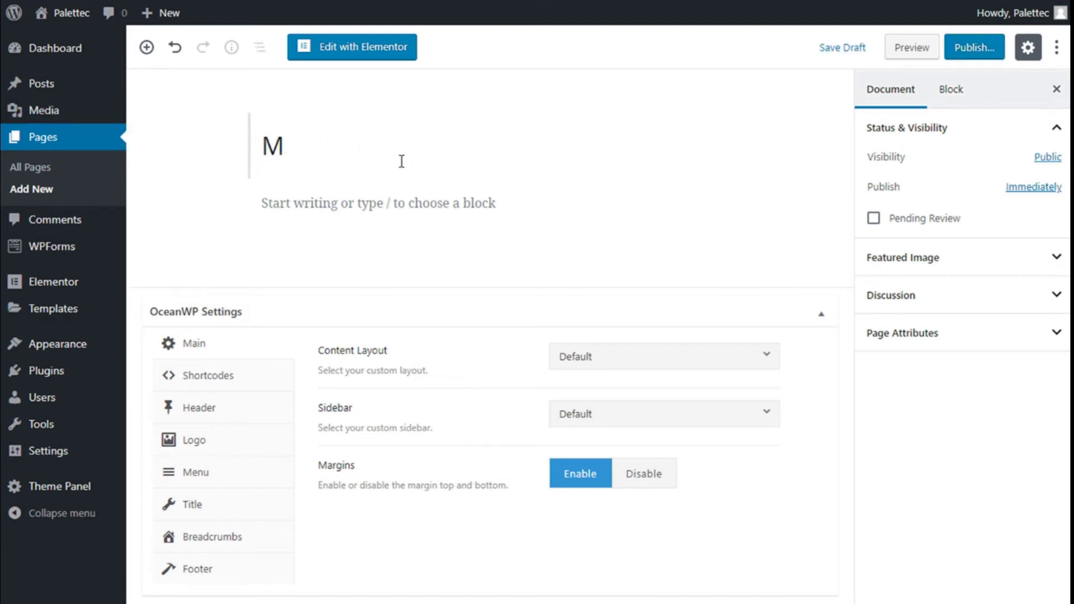
{"action": "key", "text": "BackSpace"}
{"action": "type", "text": "Working o"}
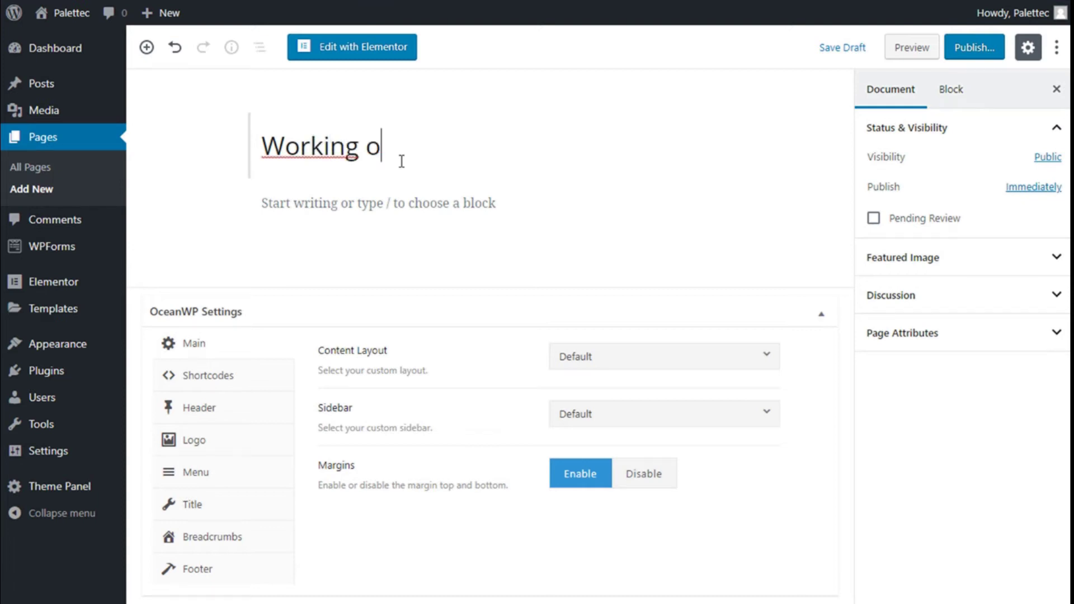
{"action": "type", "text": "n the problem"}
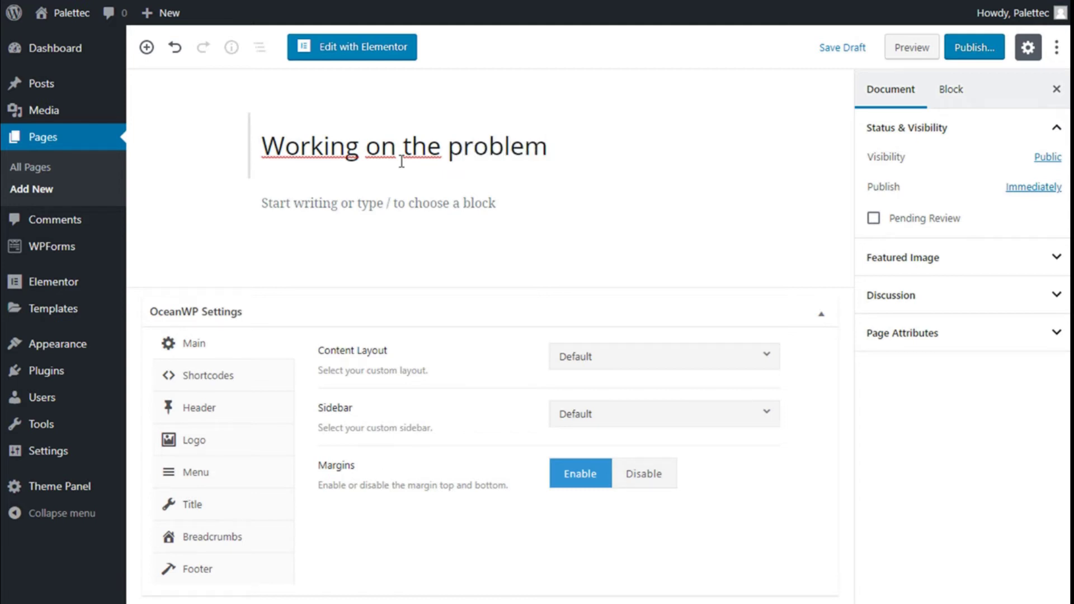
Set the page template to Elementor Full Width in the page attributes
{"action": "left_click", "coordinate": [940, 333]}
{"action": "left_click", "coordinate": [941, 334]}
{"action": "left_click", "coordinate": [943, 305]}
{"action": "left_click", "coordinate": [934, 311]}
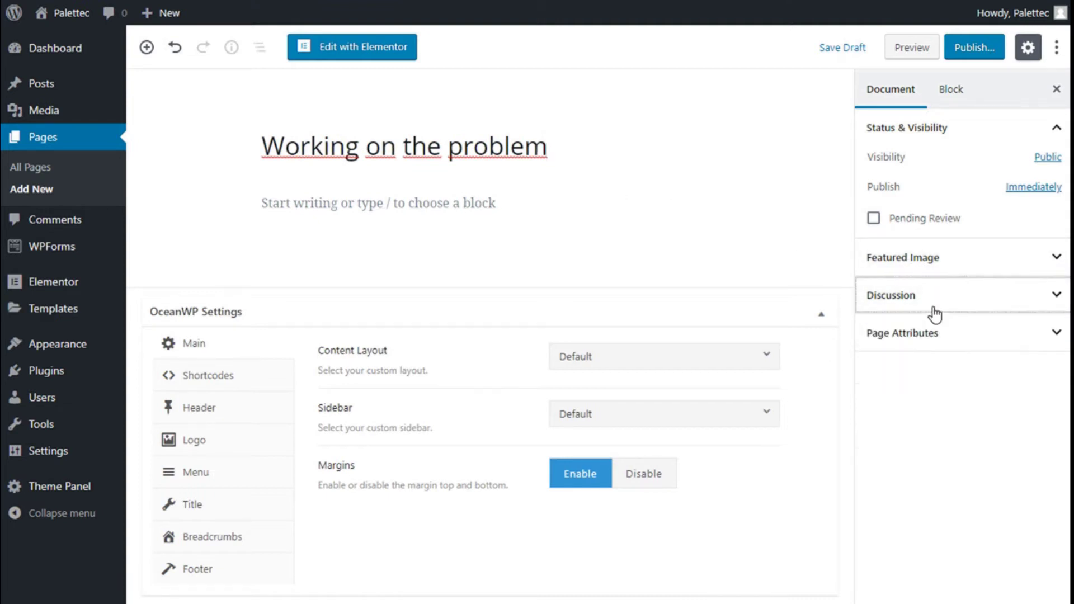
{"action": "left_click", "coordinate": [940, 334]}
{"action": "left_click", "coordinate": [941, 383]}
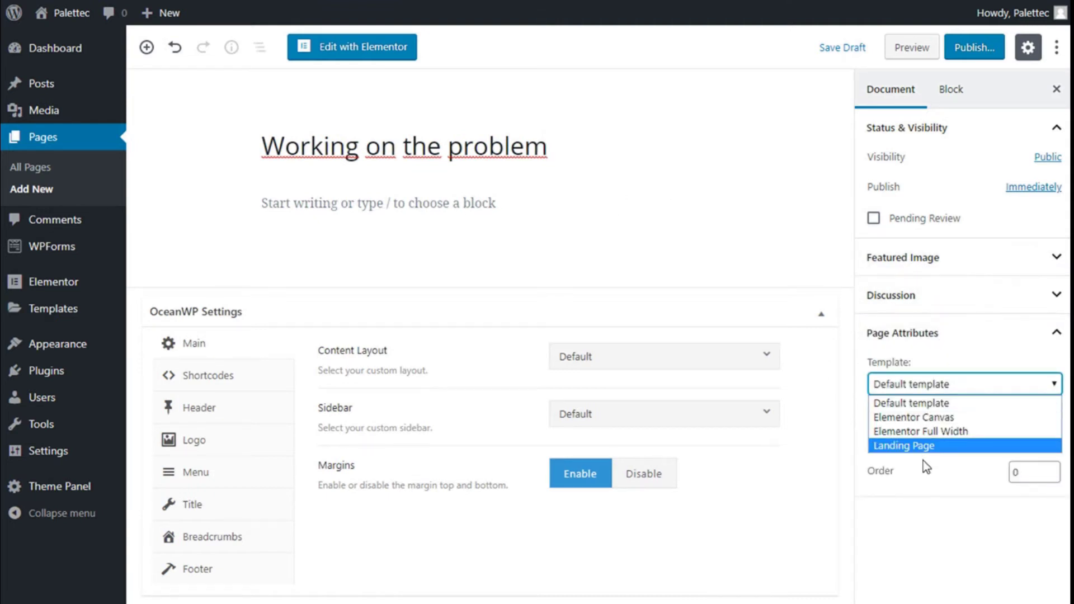
{"action": "left_click", "coordinate": [932, 431]}
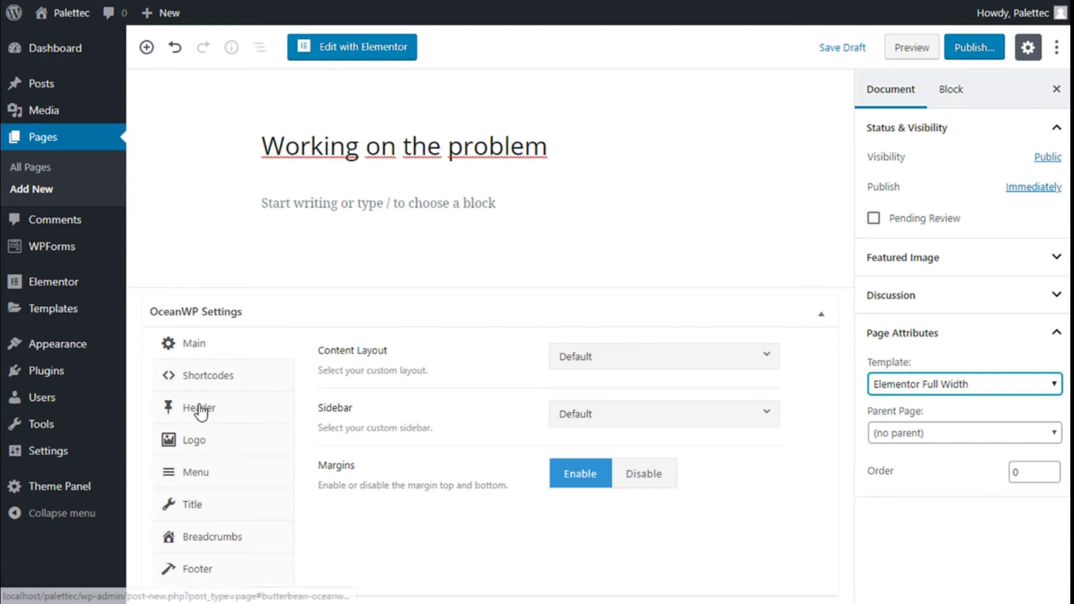
Disable the top bar, the header and the page title in the page's OceanWP settings
{"action": "left_click", "coordinate": [256, 413]}
{"action": "left_click", "coordinate": [719, 370]}
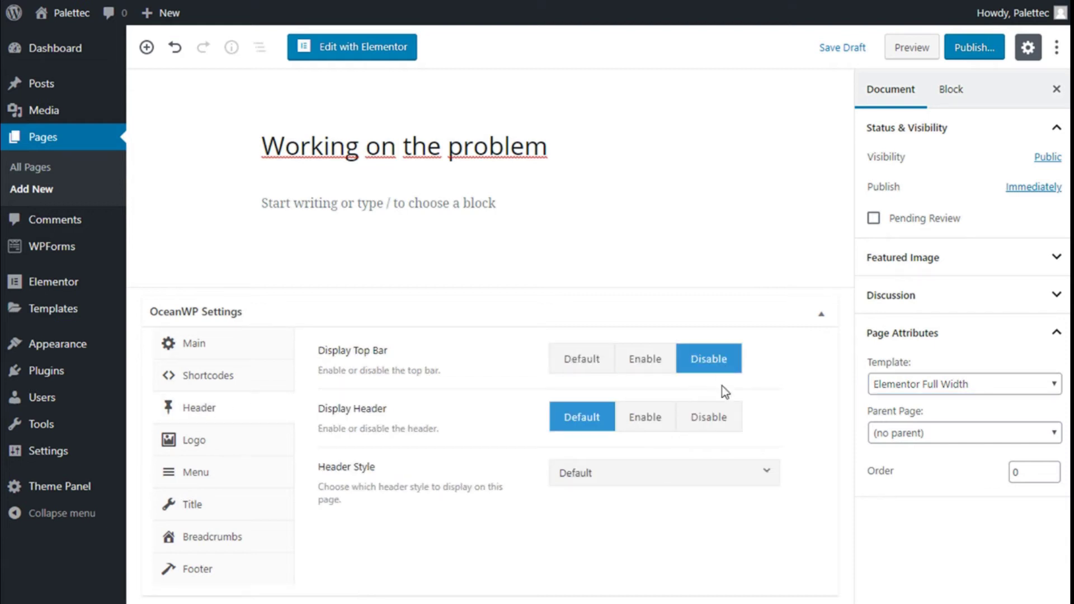
{"action": "left_click", "coordinate": [710, 414]}
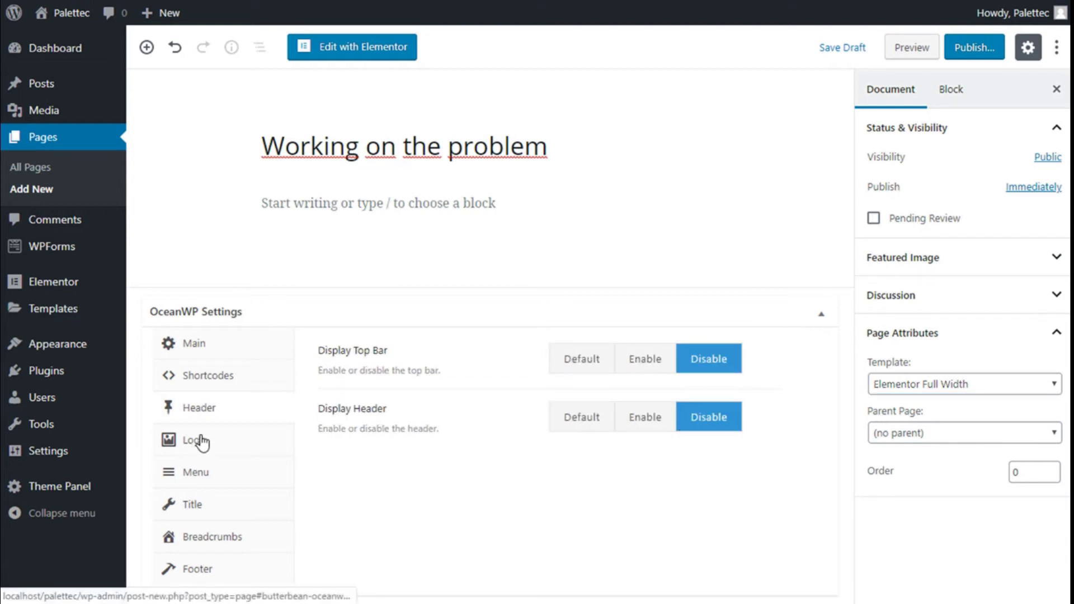
{"action": "left_click", "coordinate": [208, 501]}
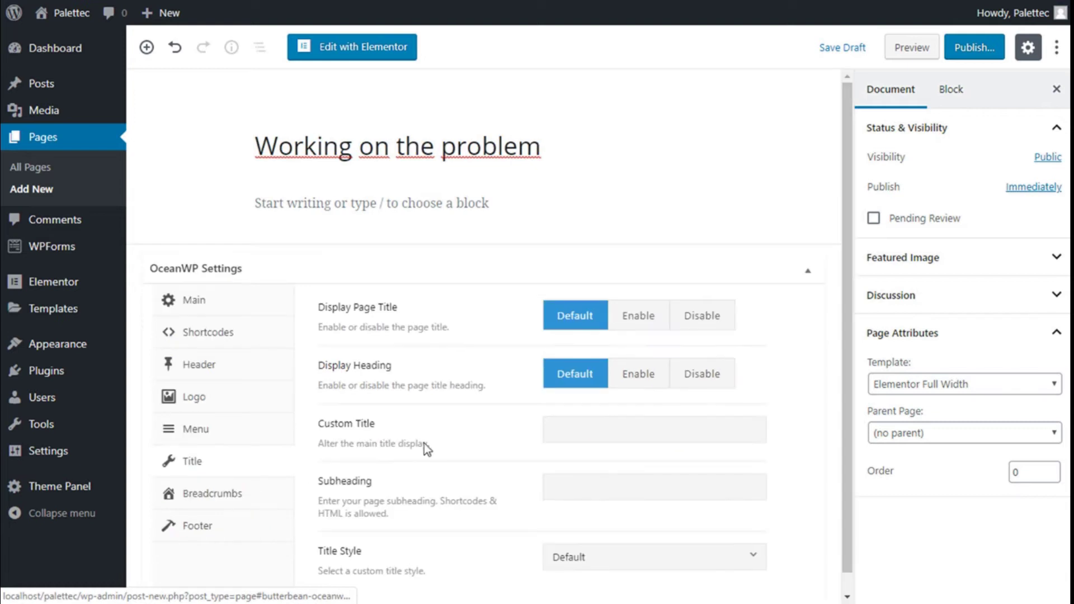
{"action": "left_click", "coordinate": [701, 327]}
Disable the footer widgets area and the copyright area in the page's OceanWP footer settings
{"action": "left_click", "coordinate": [213, 566]}
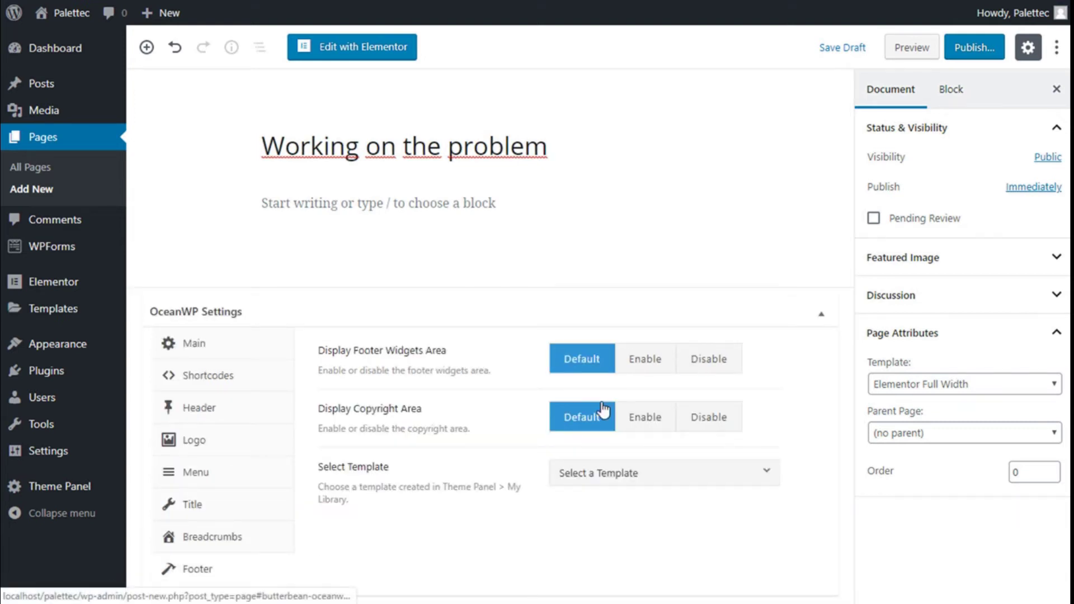
{"action": "left_click", "coordinate": [708, 362]}
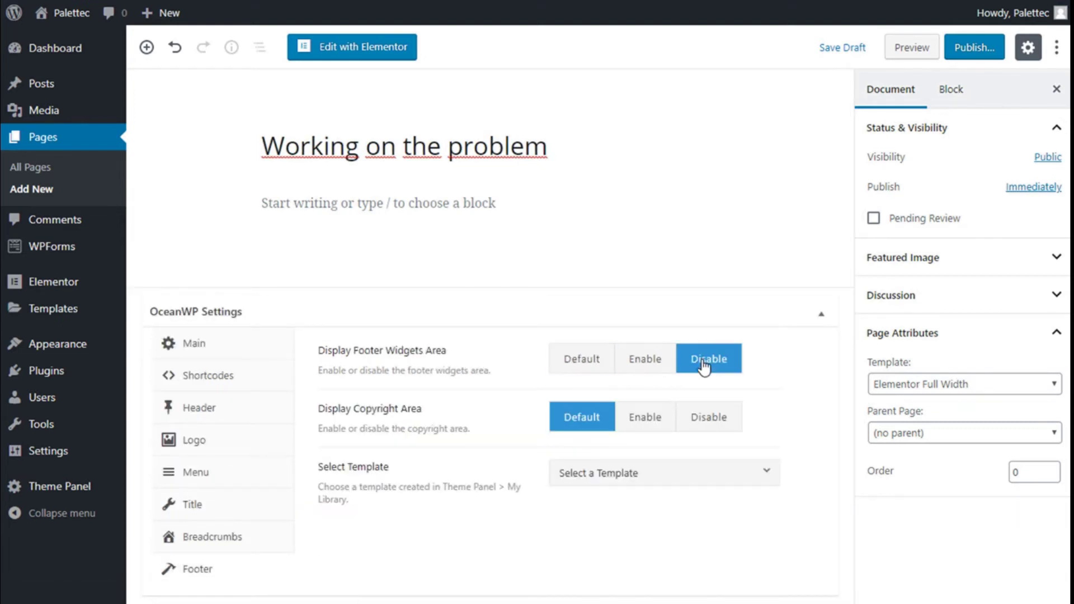
{"action": "left_click", "coordinate": [702, 425]}
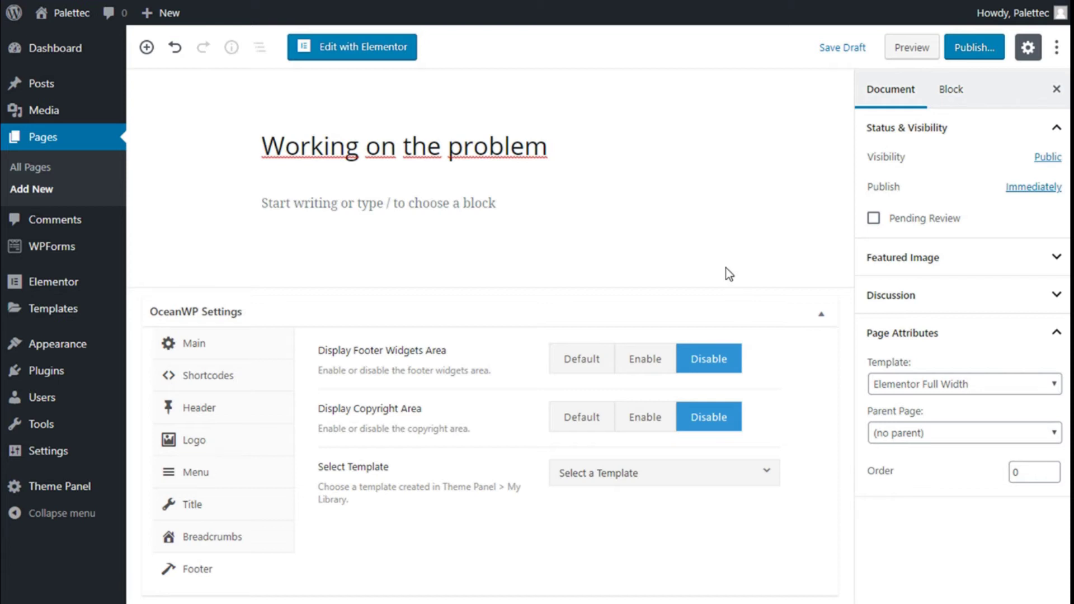
Open the page in the Elementor editor and add a Heading widget to the empty canvas
{"action": "left_click", "coordinate": [379, 56]}
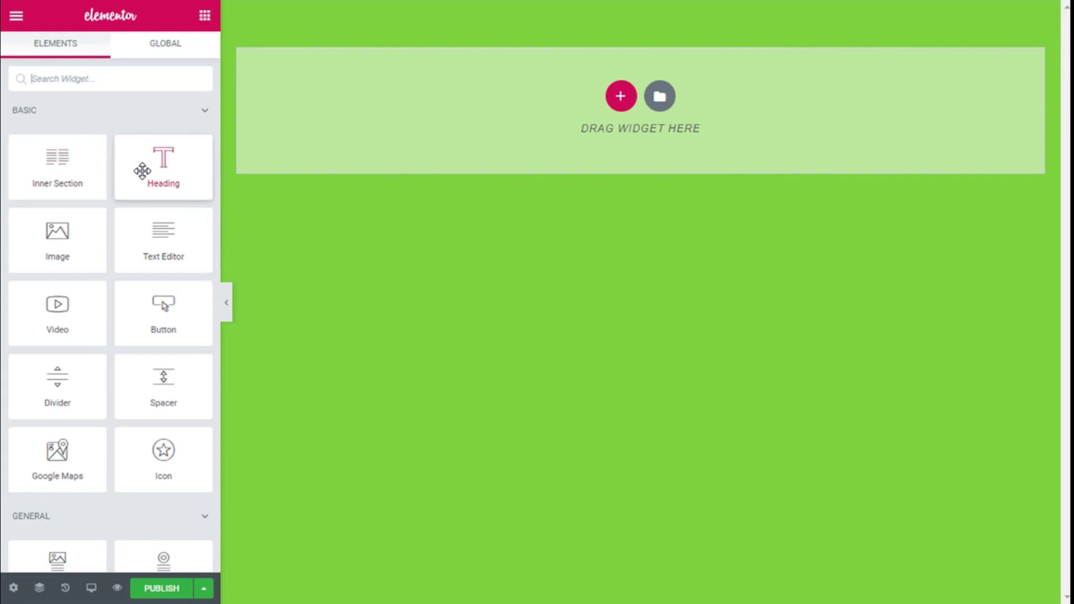
{"action": "left_click_drag", "start_coordinate": [165, 164], "coordinate": [606, 150]}
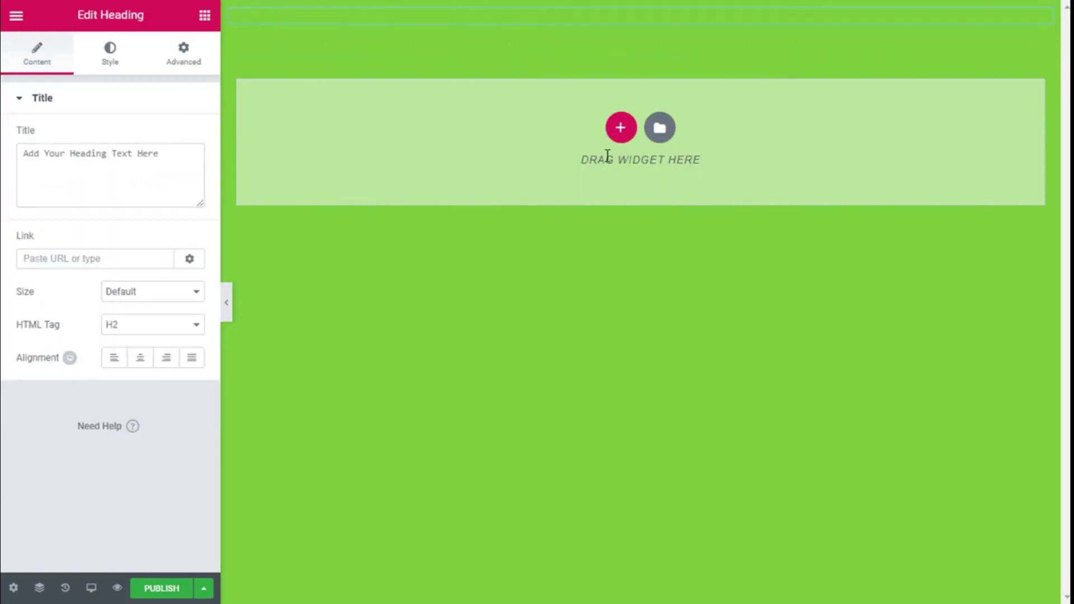
{"action": "left_click", "coordinate": [484, 20]}
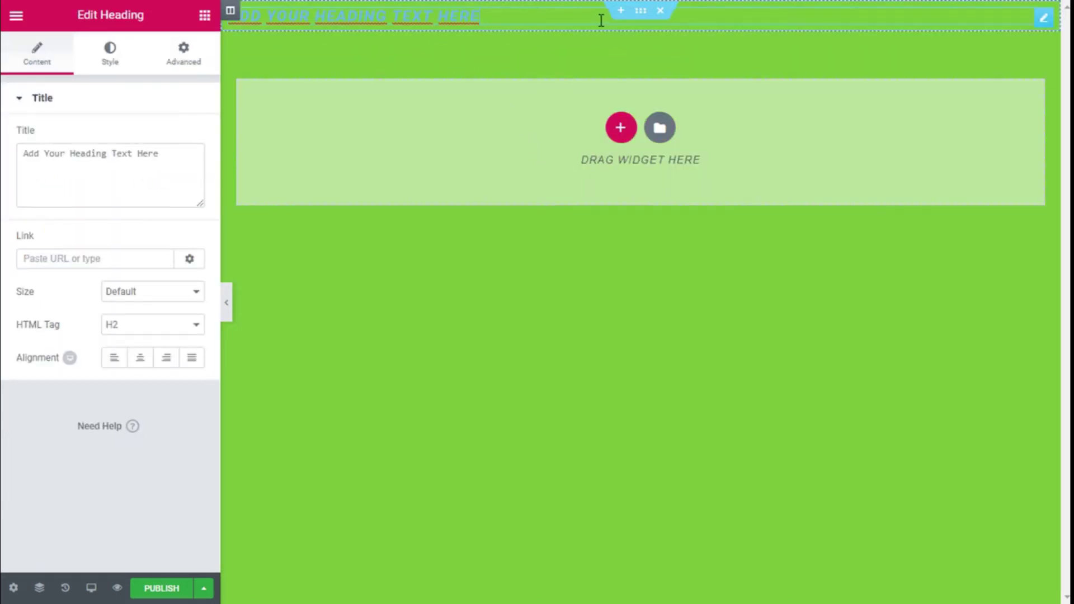
{"action": "key", "text": "ctrl+a"}
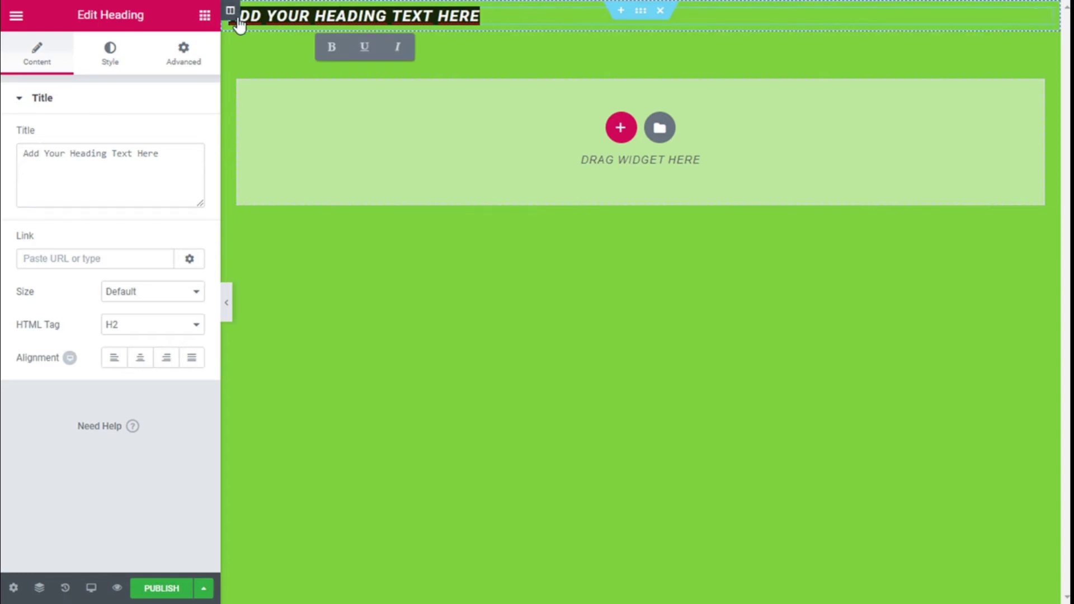
{"action": "left_click_drag", "start_coordinate": [230, 10], "coordinate": [277, 12]}
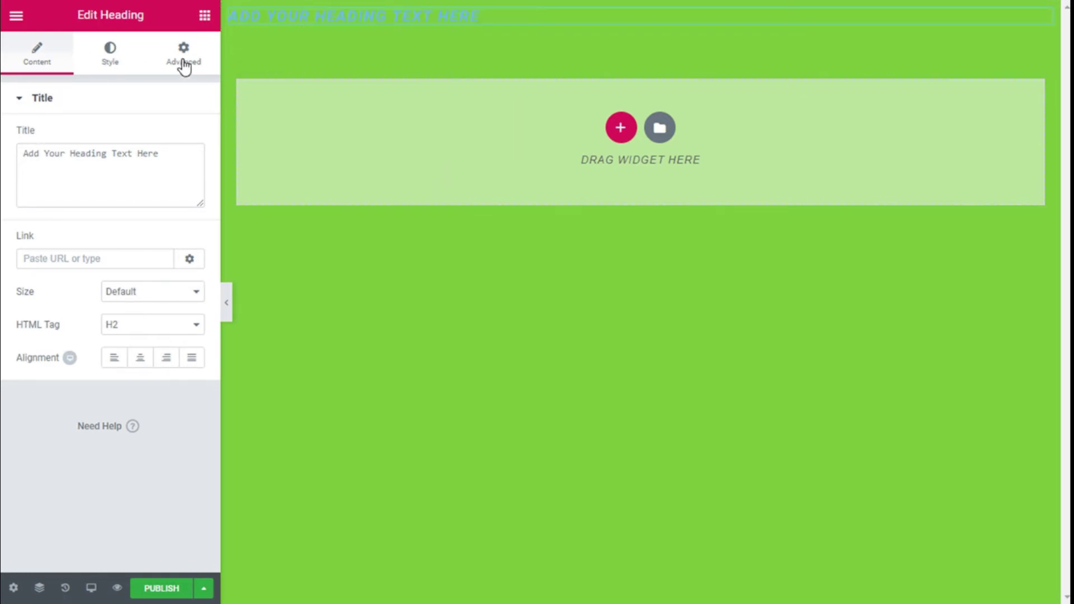
{"action": "left_click", "coordinate": [204, 15]}
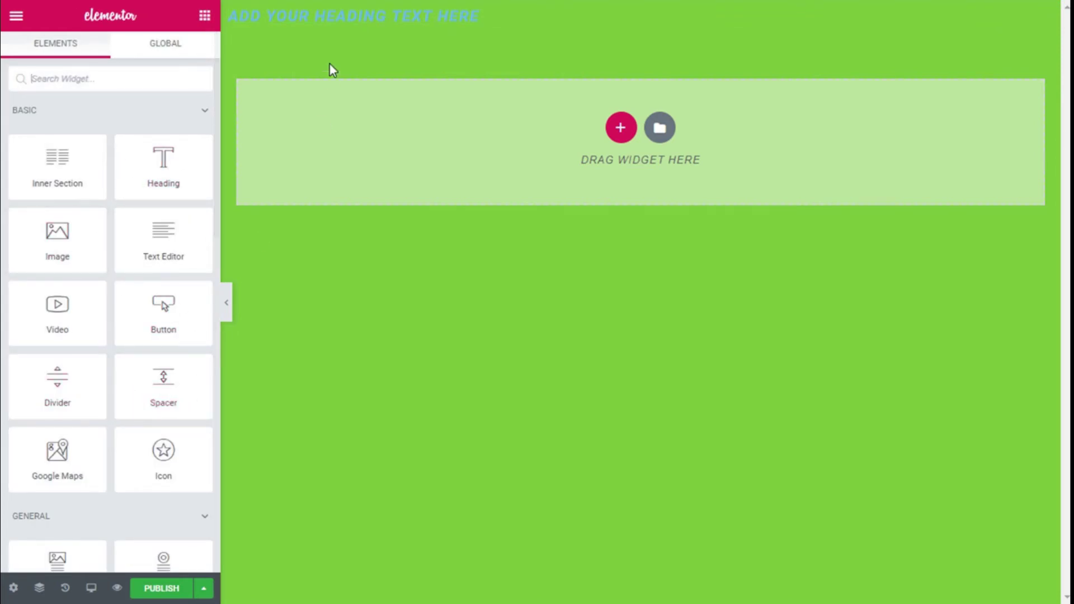
Replace the heading's placeholder text with "Working on the problem"
{"action": "left_click", "coordinate": [330, 11]}
{"action": "left_click_drag", "start_coordinate": [159, 153], "coordinate": [3, 162]}
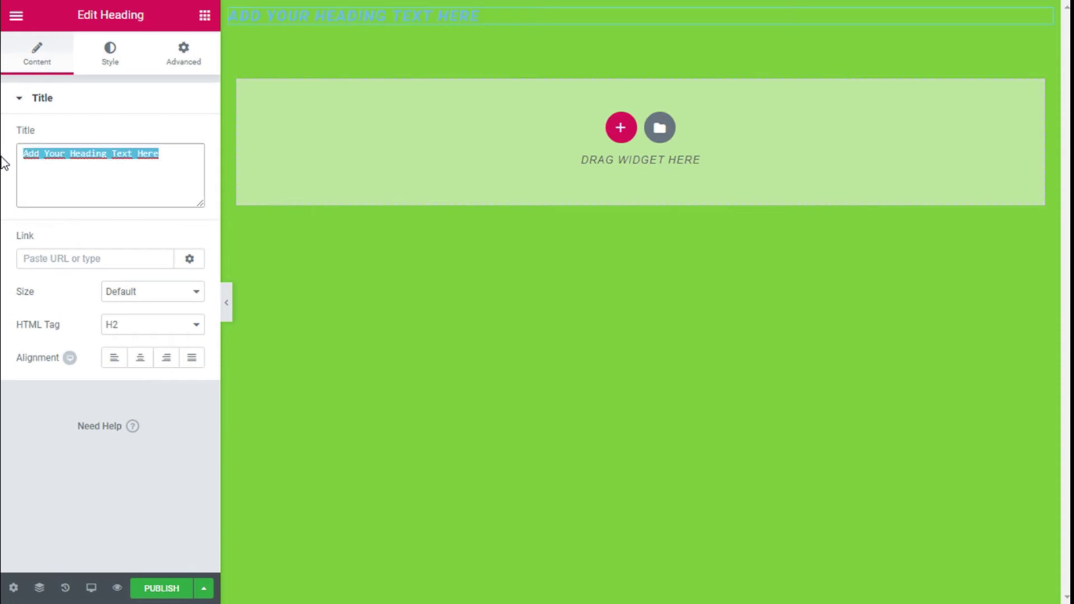
{"action": "type", "text": "Working on the problem"}
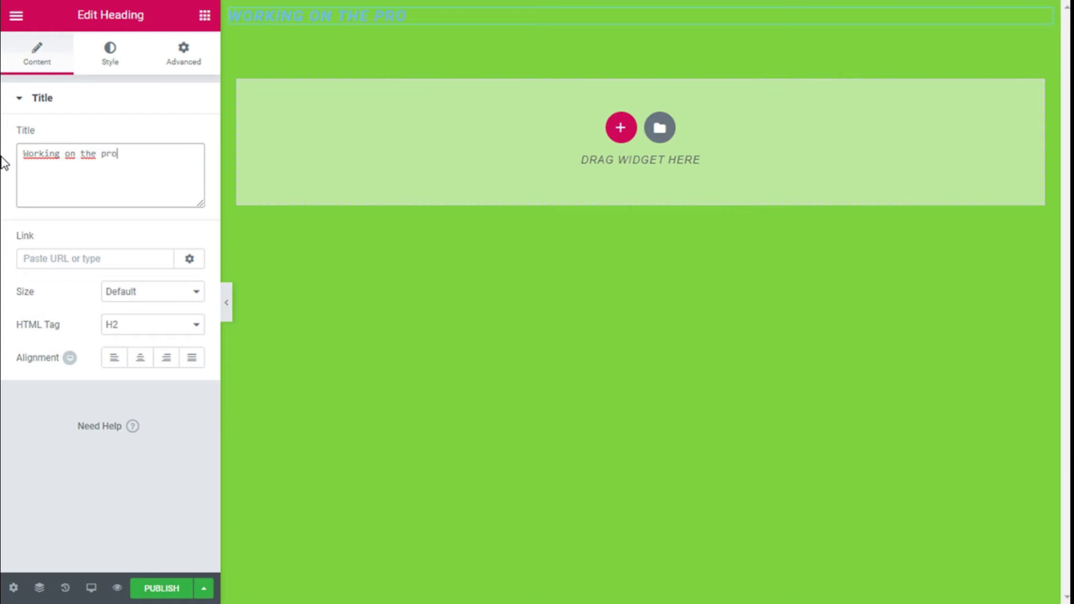
Centre the heading and set its size to XXL
{"action": "left_click", "coordinate": [140, 357]}
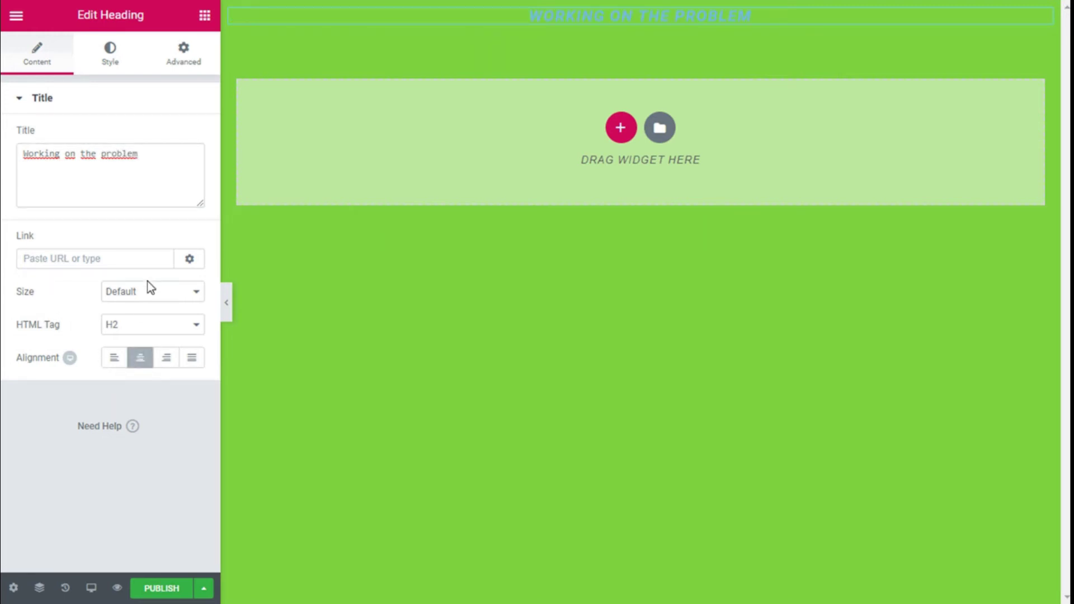
{"action": "left_click", "coordinate": [147, 289]}
{"action": "left_click", "coordinate": [141, 367]}
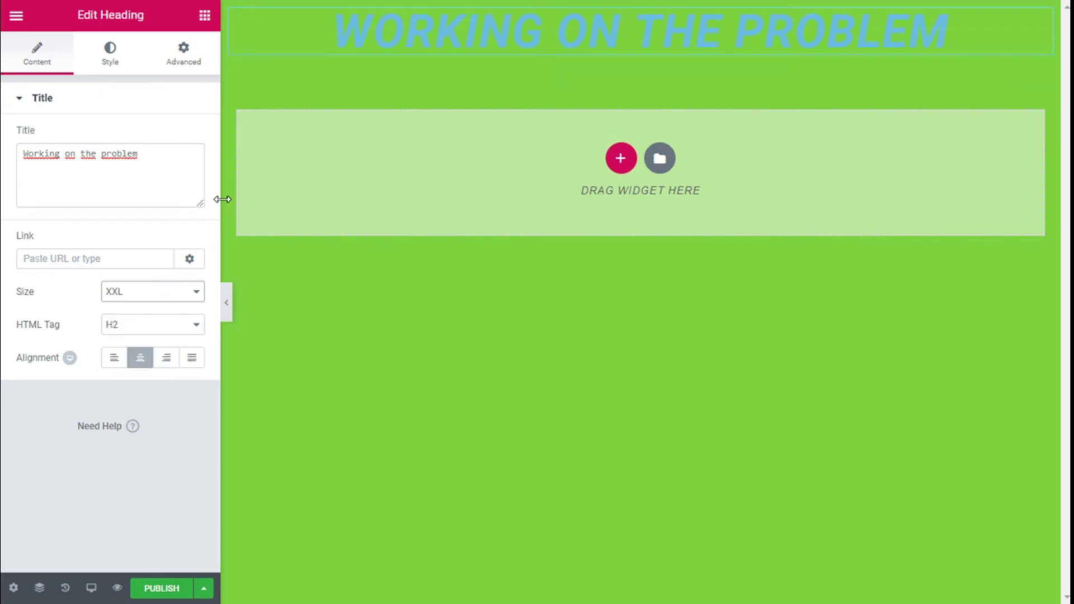
Set the heading's text color to a fully opaque dark grey, #3a3a3a
{"action": "left_click", "coordinate": [110, 53]}
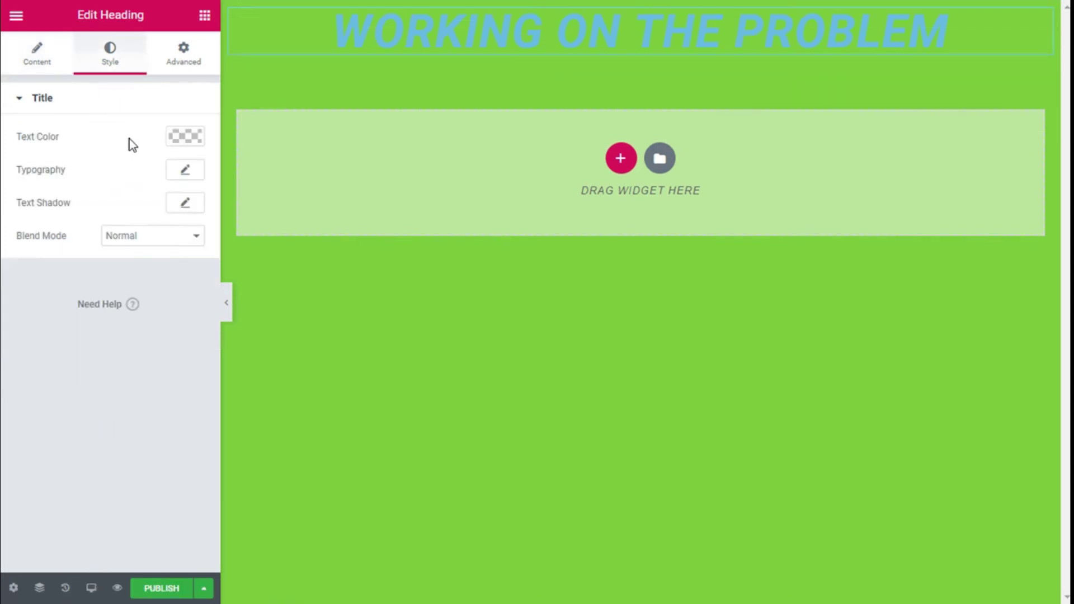
{"action": "left_click", "coordinate": [182, 138]}
{"action": "left_click", "coordinate": [133, 310]}
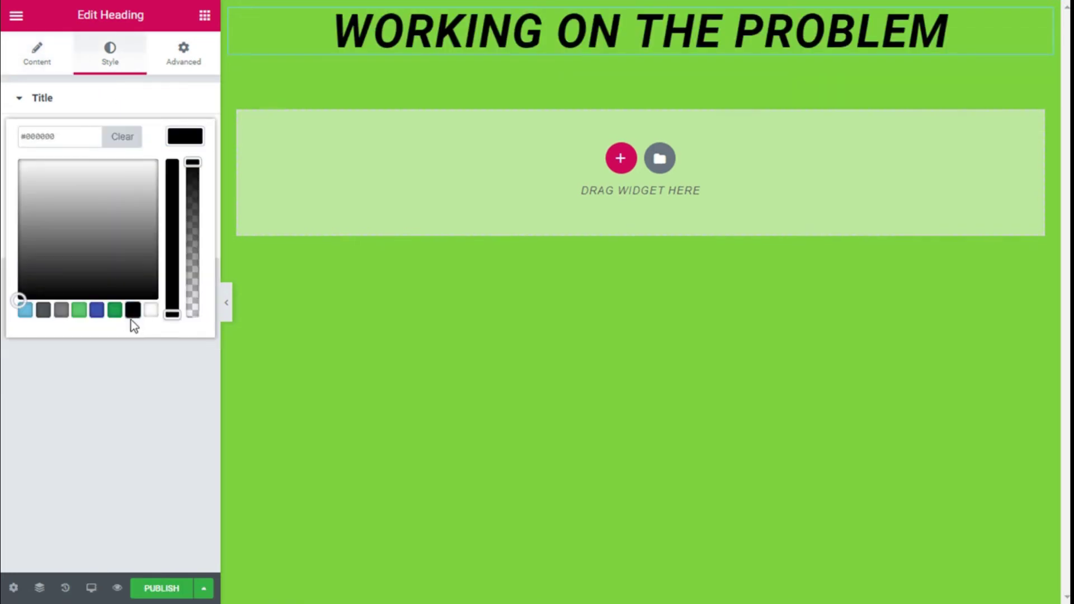
{"action": "left_click_drag", "start_coordinate": [192, 163], "coordinate": [198, 196]}
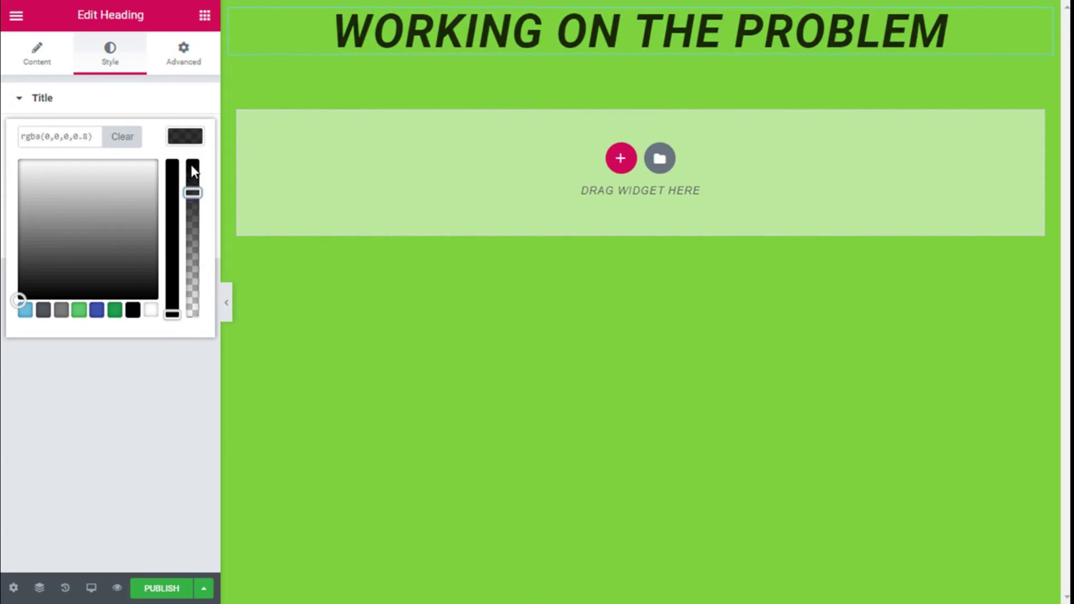
{"action": "left_click_drag", "start_coordinate": [187, 192], "coordinate": [192, 161]}
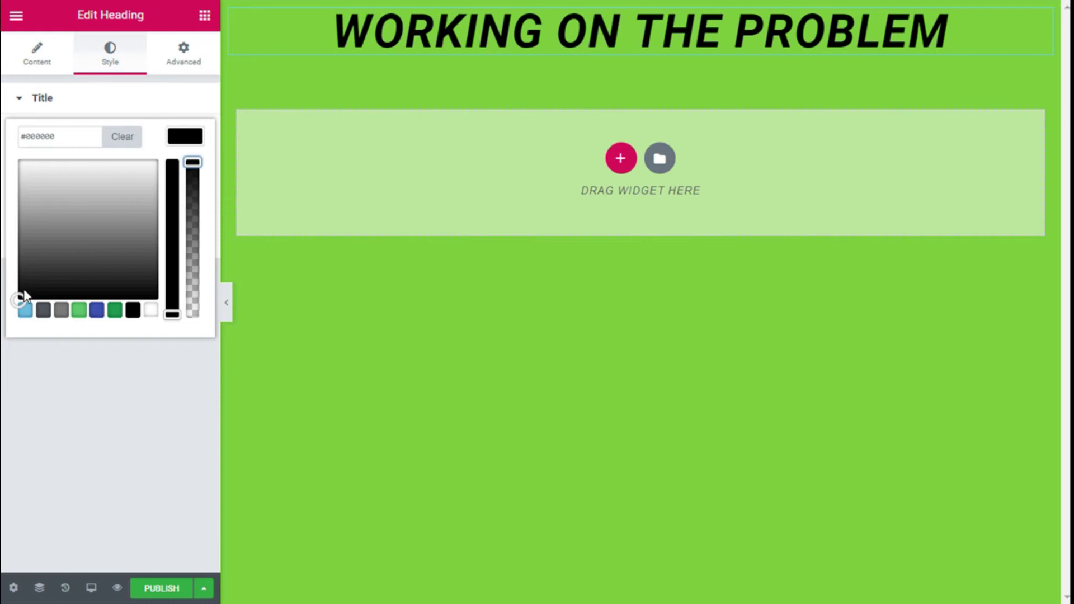
{"action": "left_click_drag", "start_coordinate": [22, 292], "coordinate": [40, 268]}
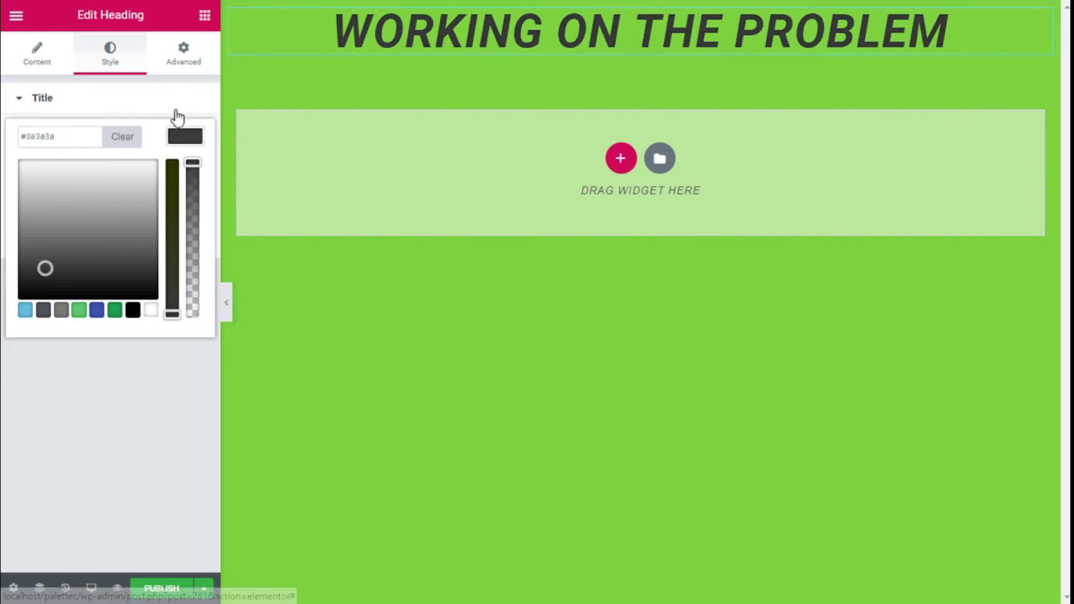
{"action": "left_click", "coordinate": [183, 135]}
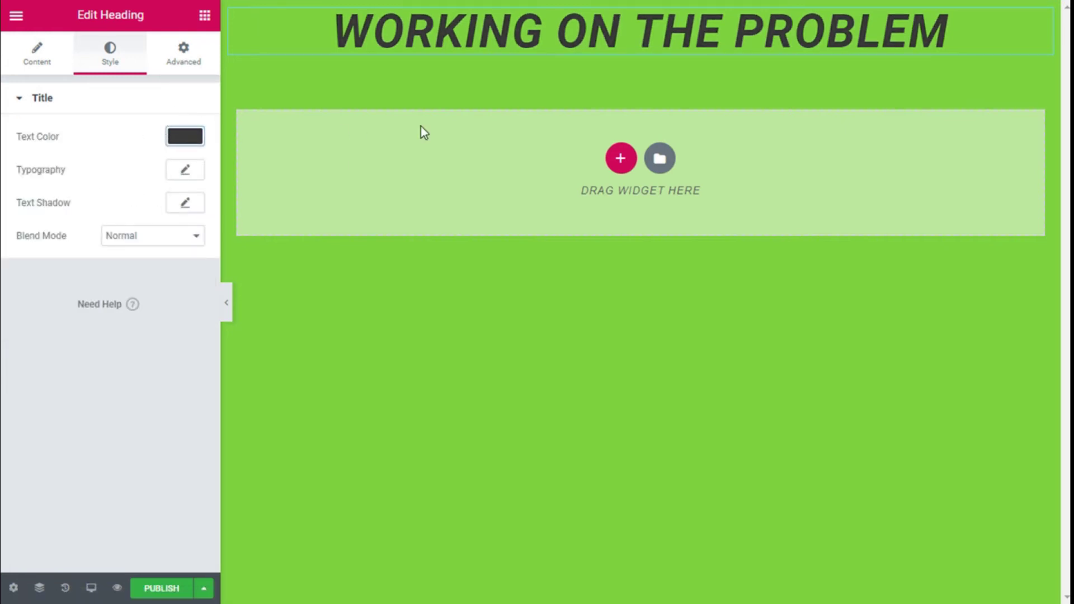
Publish the page and exit Elementor back to the WordPress page editor
{"action": "left_click", "coordinate": [39, 55]}
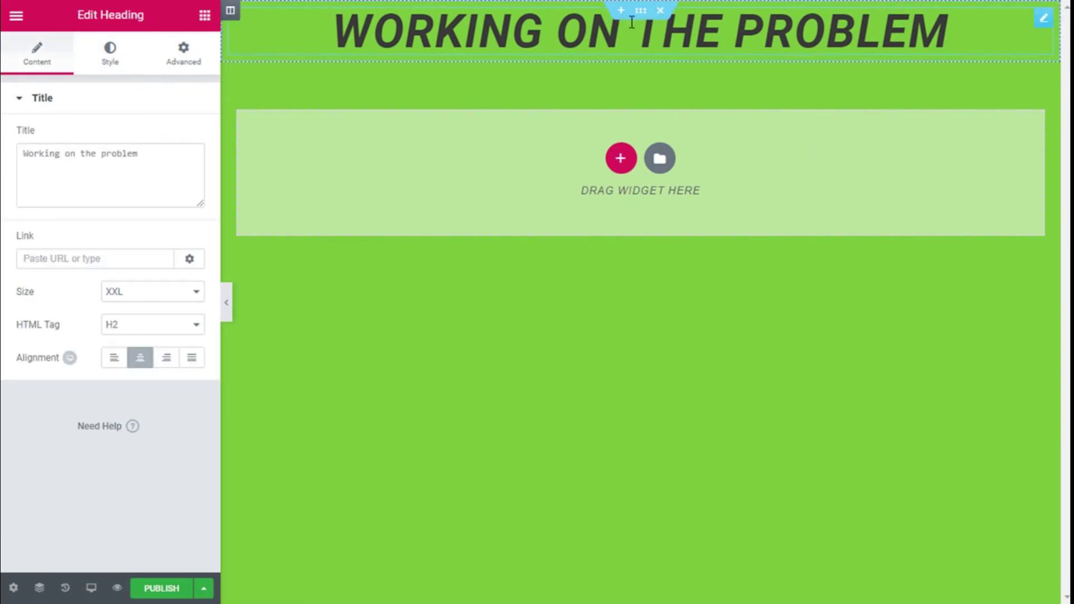
{"action": "left_click", "coordinate": [155, 596]}
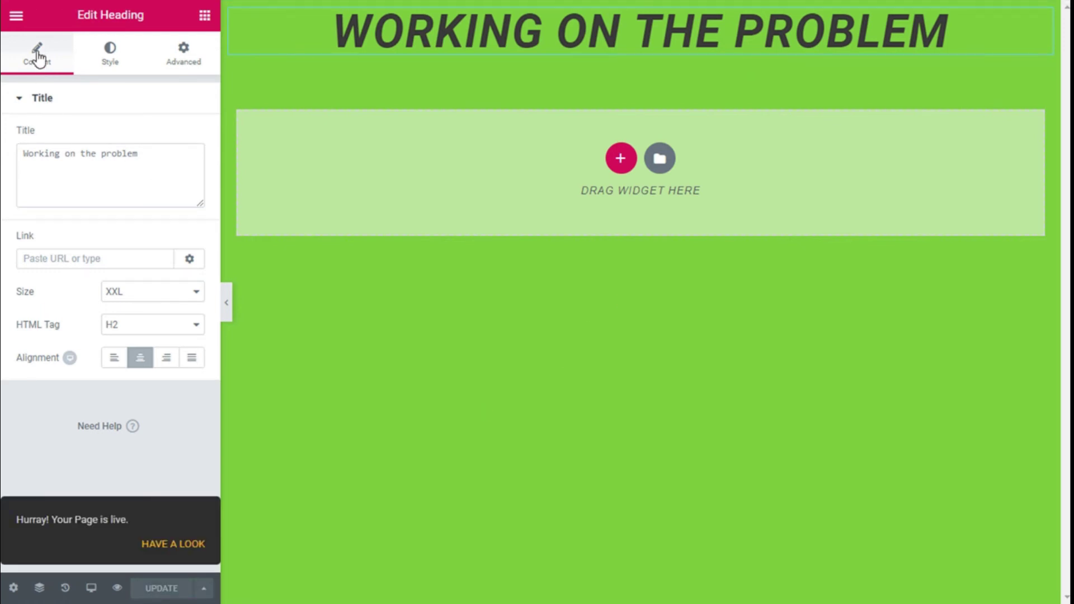
{"action": "left_click", "coordinate": [23, 20]}
{"action": "left_click", "coordinate": [117, 429]}
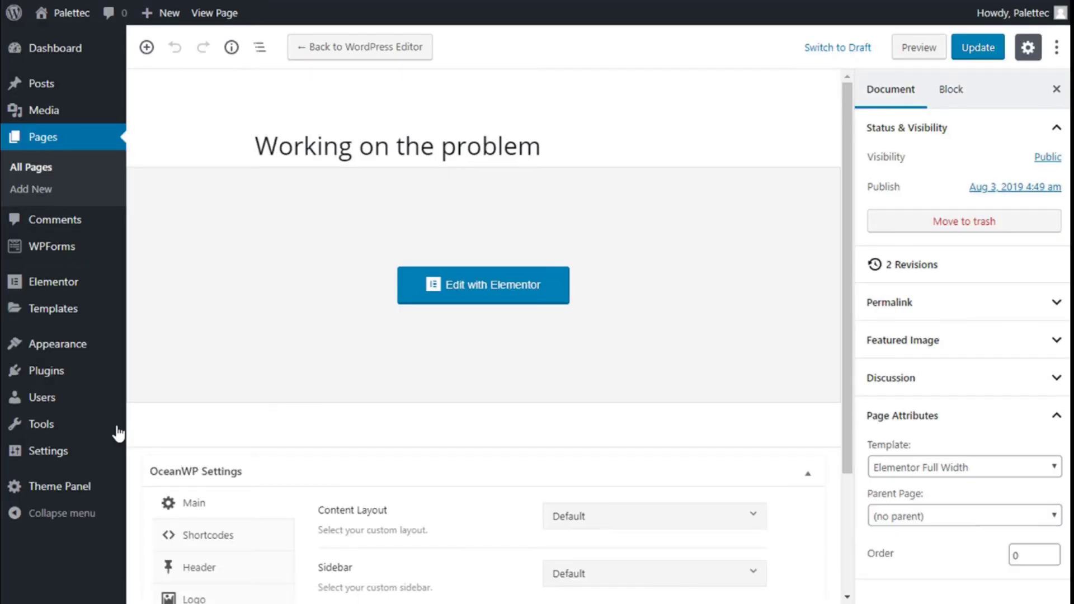
Create a new page titled "Coming Soon" and assign it the Elementor Full Width template
{"action": "left_click", "coordinate": [41, 195]}
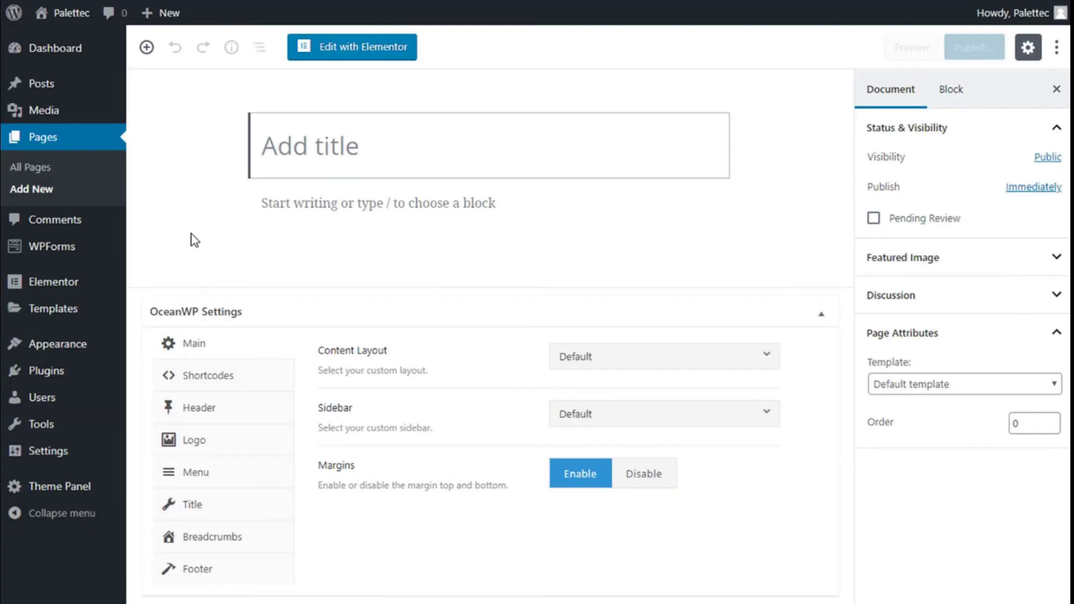
{"action": "type", "text": "Coming"}
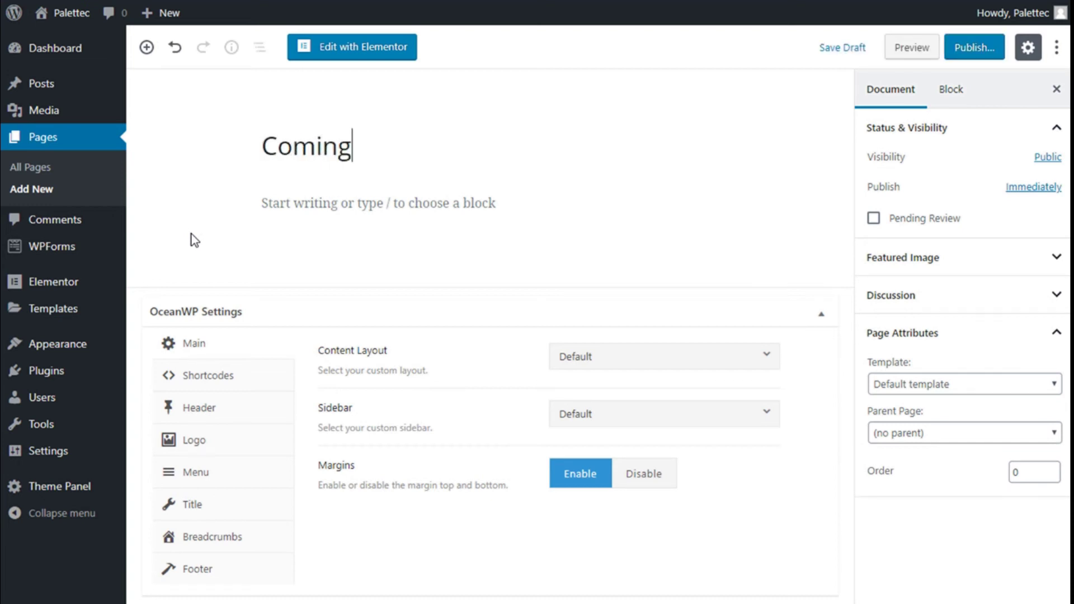
{"action": "type", "text": " Soosn"}
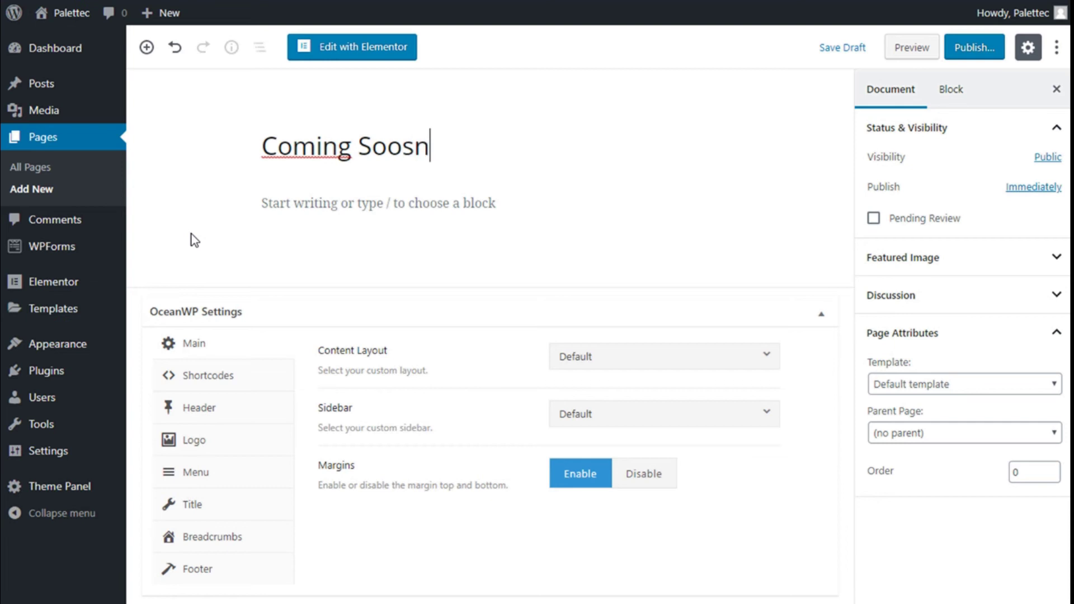
{"action": "key", "text": "BackSpace"}
{"action": "key", "text": "BackSpace"}
{"action": "type", "text": "n"}
{"action": "left_click", "coordinate": [944, 391]}
{"action": "left_click", "coordinate": [939, 431]}
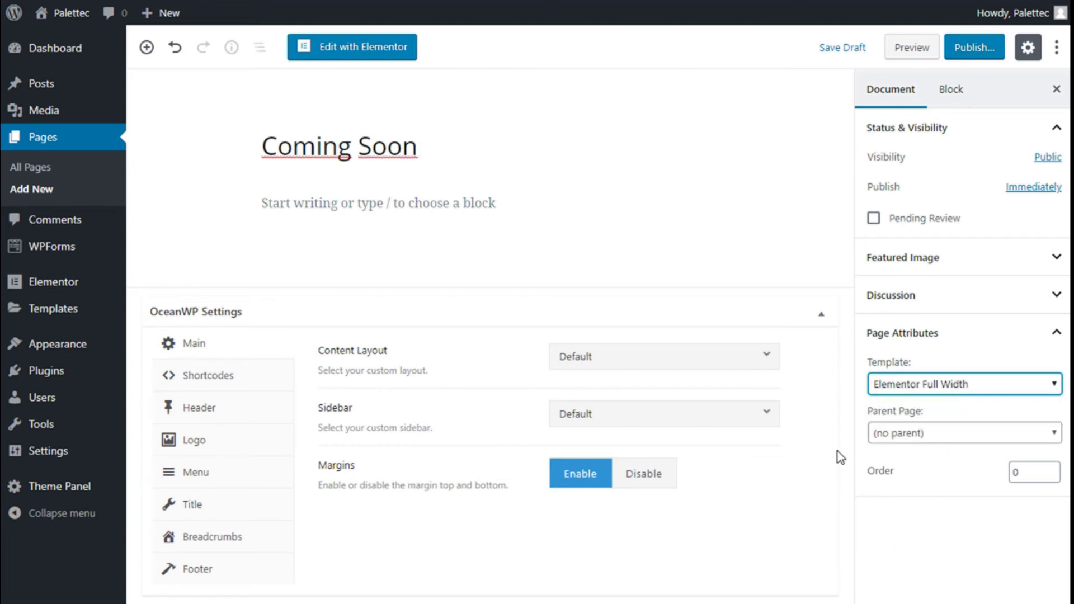
Disable the top bar, header, page title, footer widgets area and copyright area in the page's OceanWP settings
{"action": "left_click", "coordinate": [188, 409]}
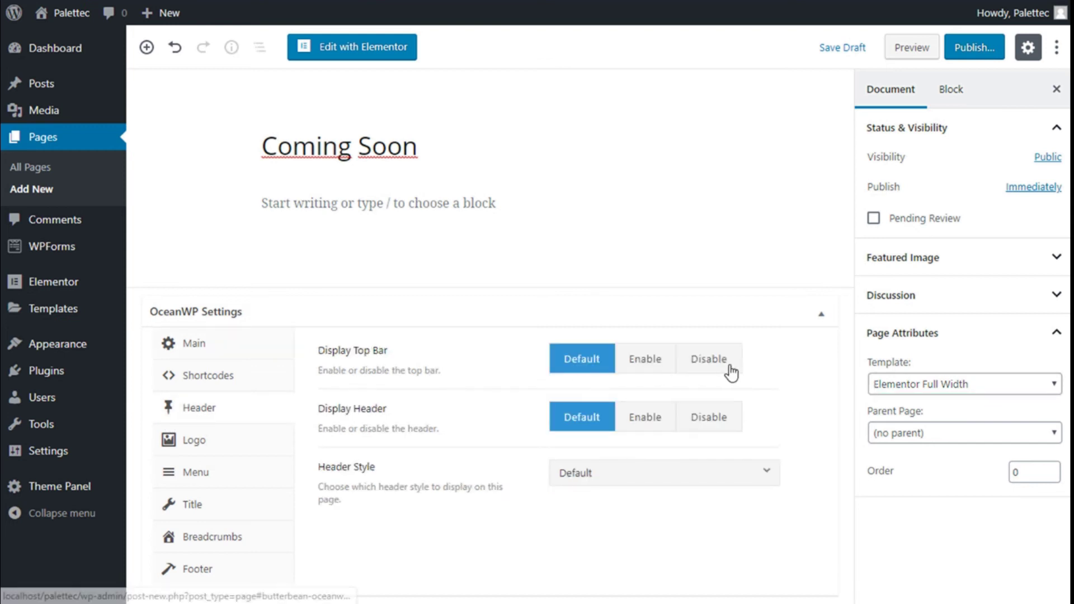
{"action": "left_click", "coordinate": [710, 363]}
{"action": "left_click", "coordinate": [709, 418]}
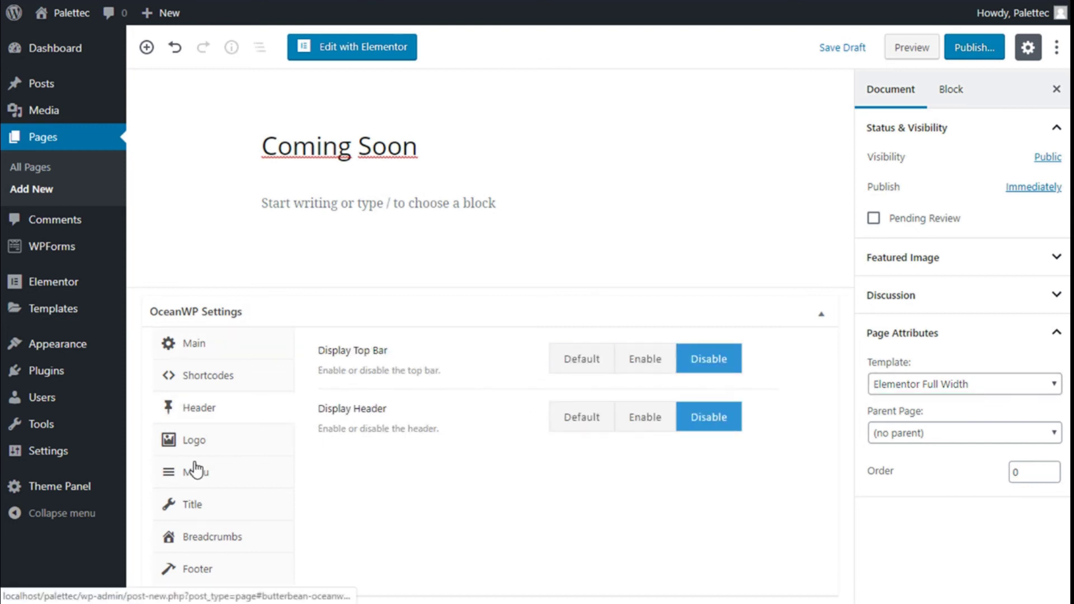
{"action": "left_click", "coordinate": [193, 504]}
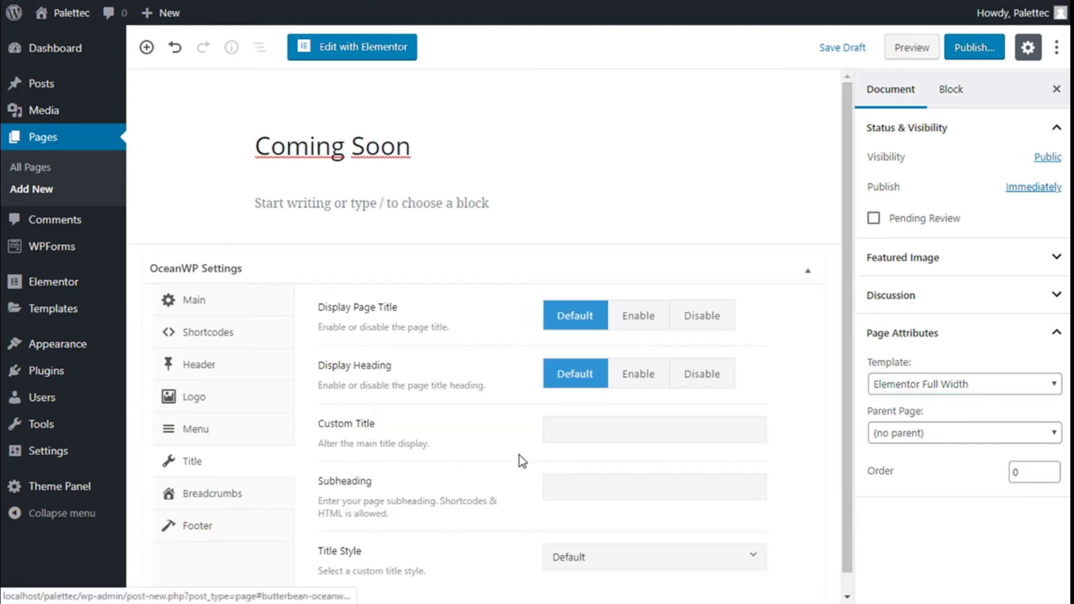
{"action": "left_click", "coordinate": [684, 316]}
{"action": "left_click", "coordinate": [195, 524]}
{"action": "left_click", "coordinate": [708, 358]}
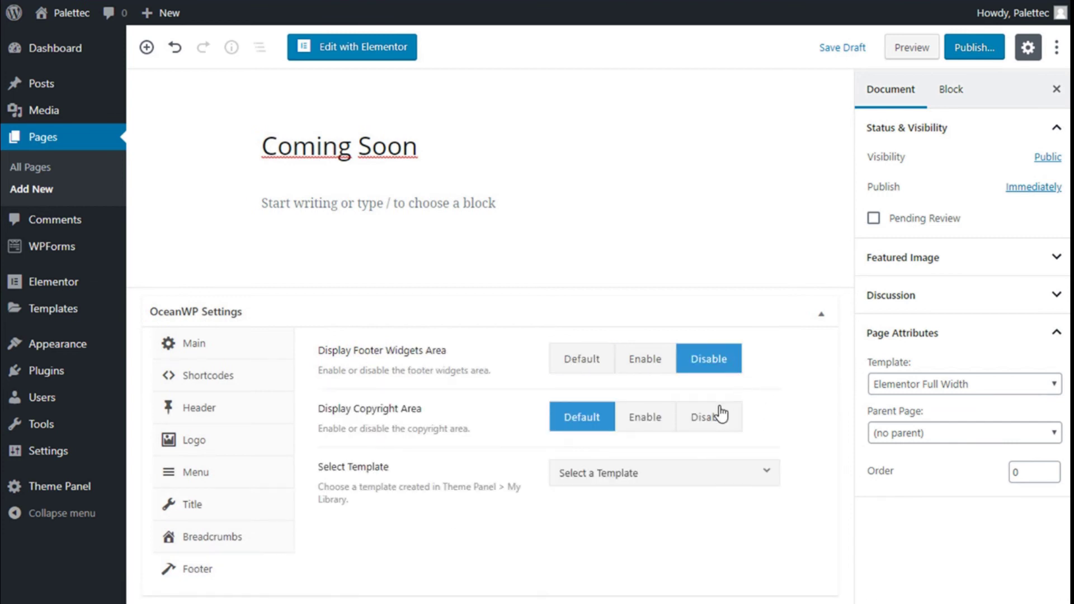
{"action": "left_click", "coordinate": [708, 417]}
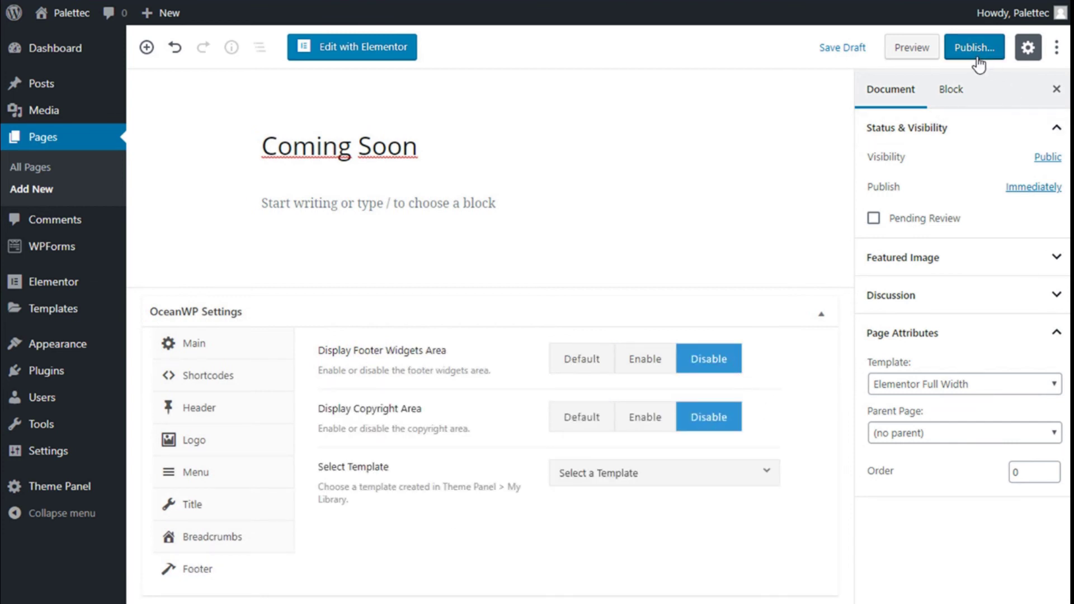
Add a Heading widget to the page in Elementor and replace its placeholder text with "Coming soon"
{"action": "left_click", "coordinate": [380, 48]}
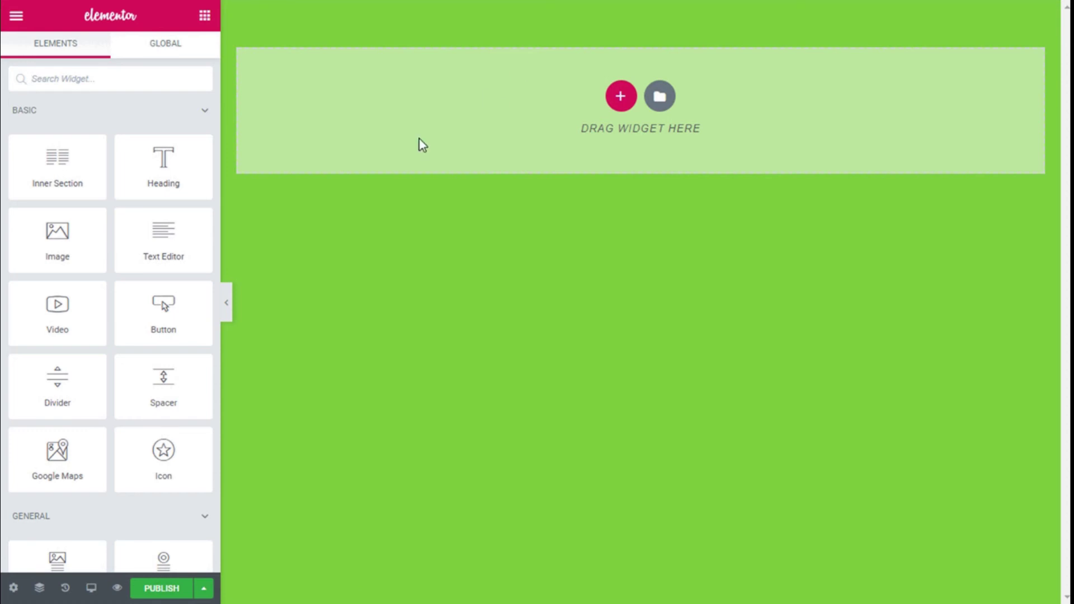
{"action": "left_click_drag", "start_coordinate": [123, 165], "coordinate": [455, 202]}
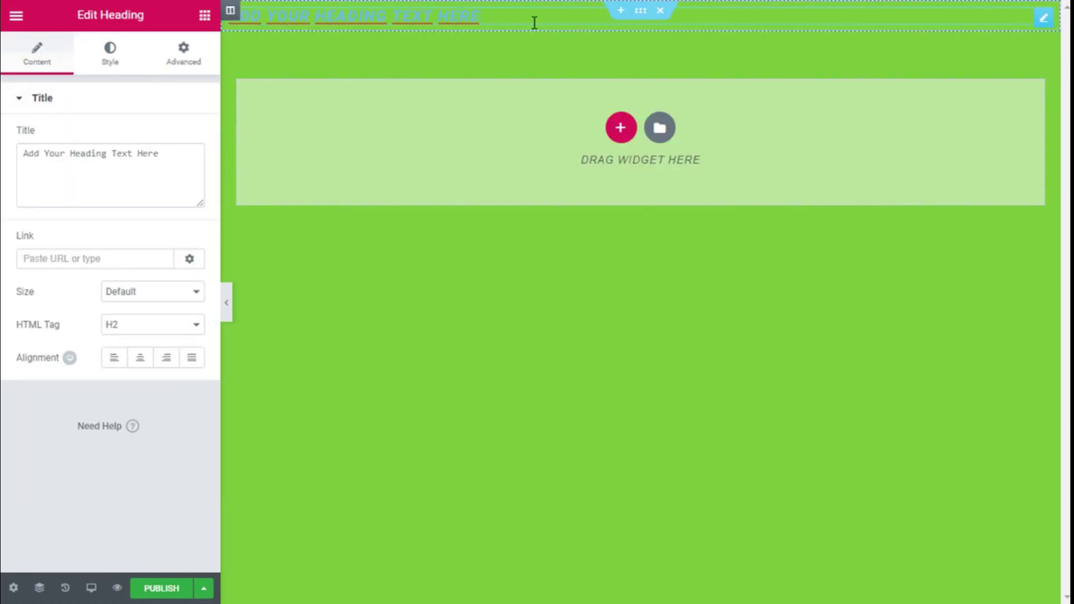
{"action": "left_click", "coordinate": [114, 61]}
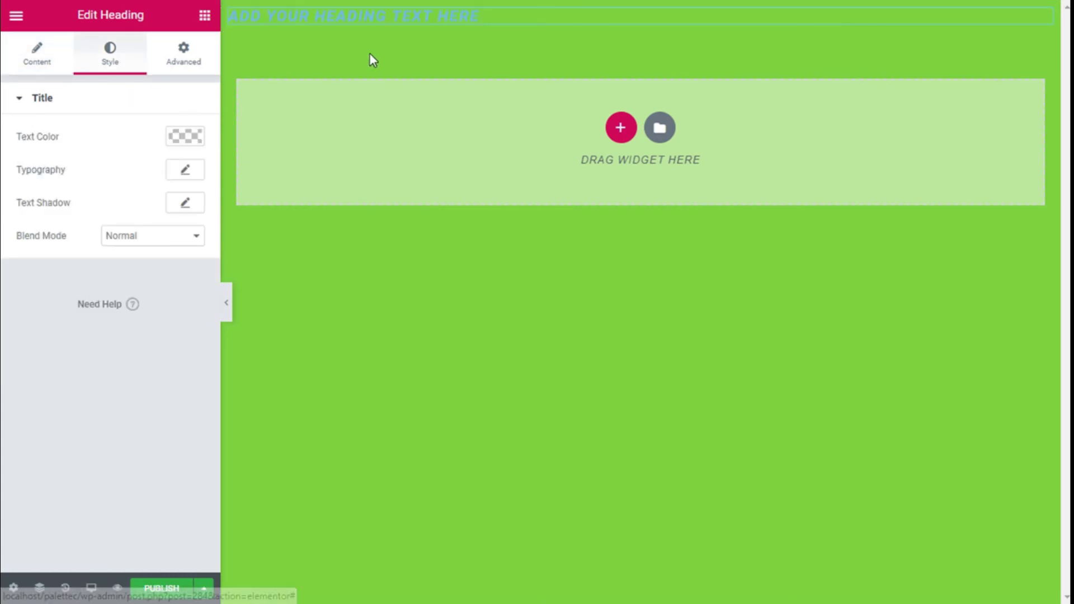
{"action": "left_click", "coordinate": [393, 11]}
{"action": "triple_click", "coordinate": [503, 17]}
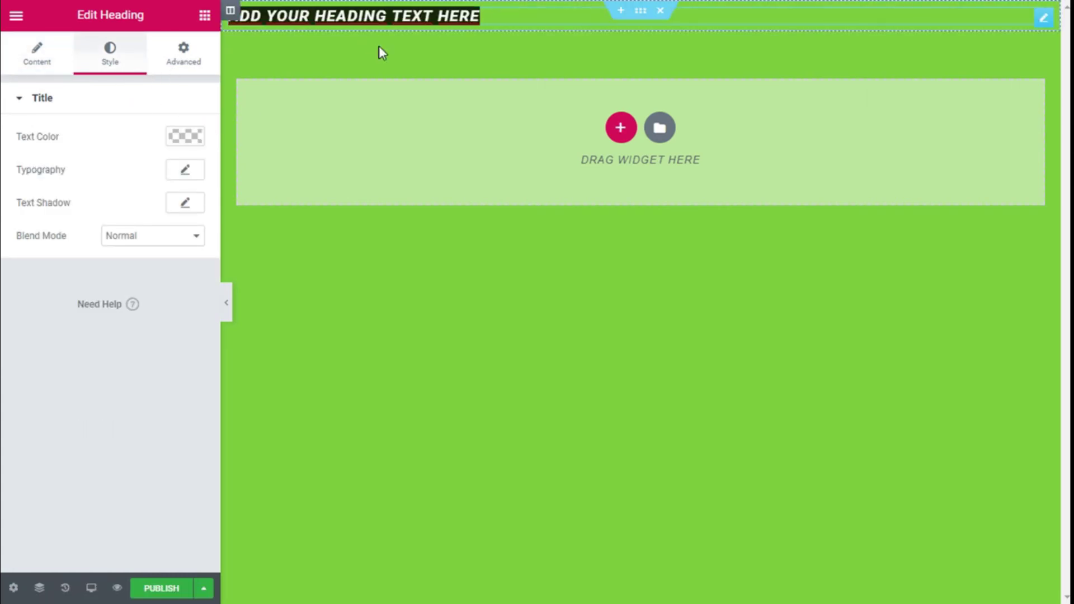
{"action": "left_click", "coordinate": [47, 65]}
{"action": "triple_click", "coordinate": [165, 154]}
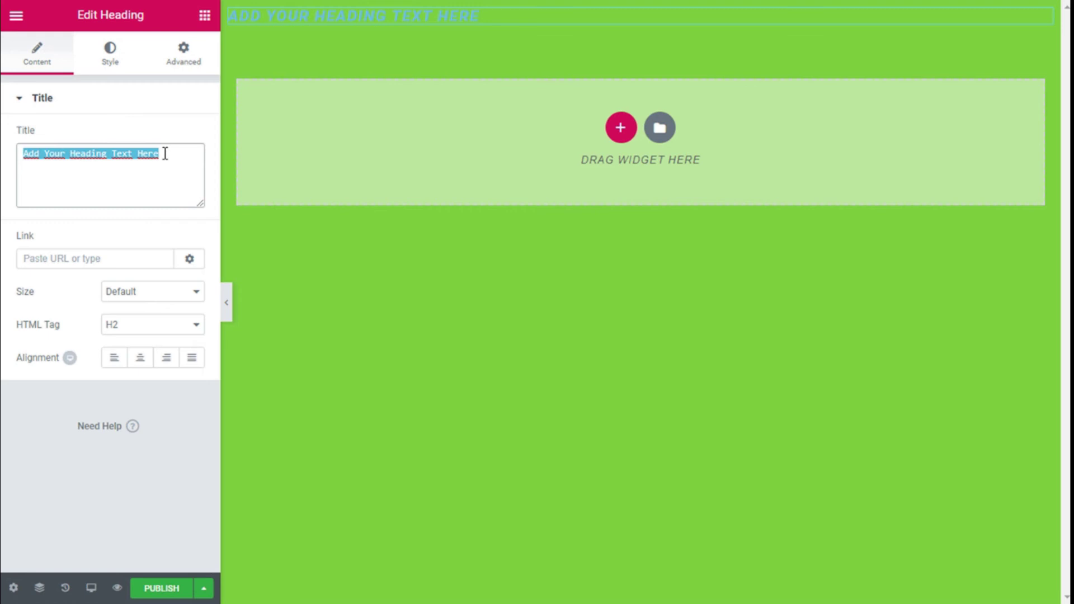
{"action": "type", "text": "Coming soon"}
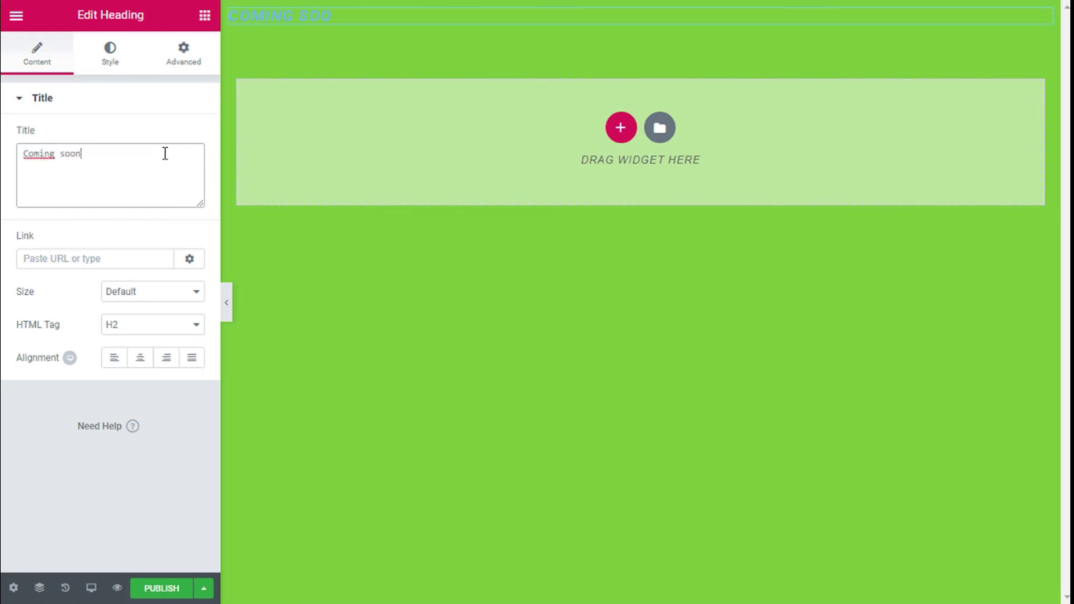
Set the heading's size to XXL and its text color to blue, #3f66af
{"action": "left_click", "coordinate": [137, 293]}
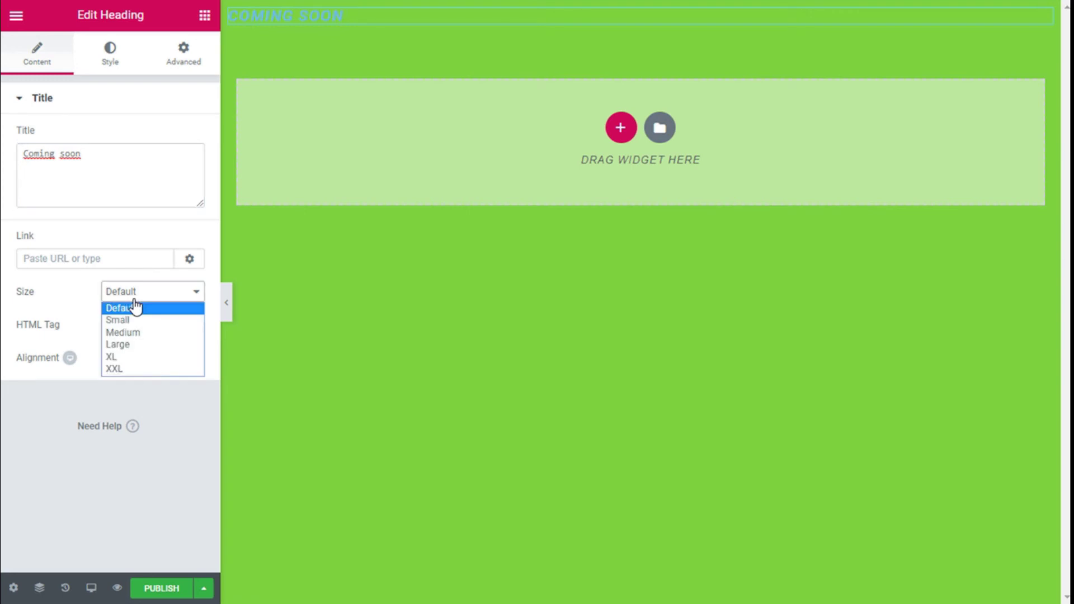
{"action": "left_click", "coordinate": [132, 370]}
{"action": "left_click", "coordinate": [110, 55]}
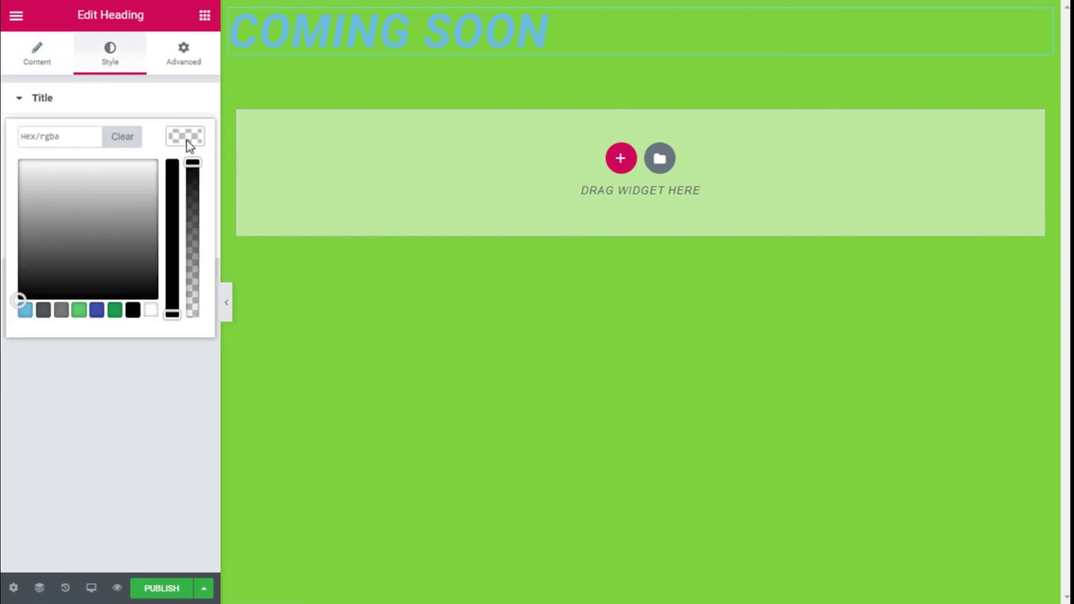
{"action": "left_click", "coordinate": [97, 311]}
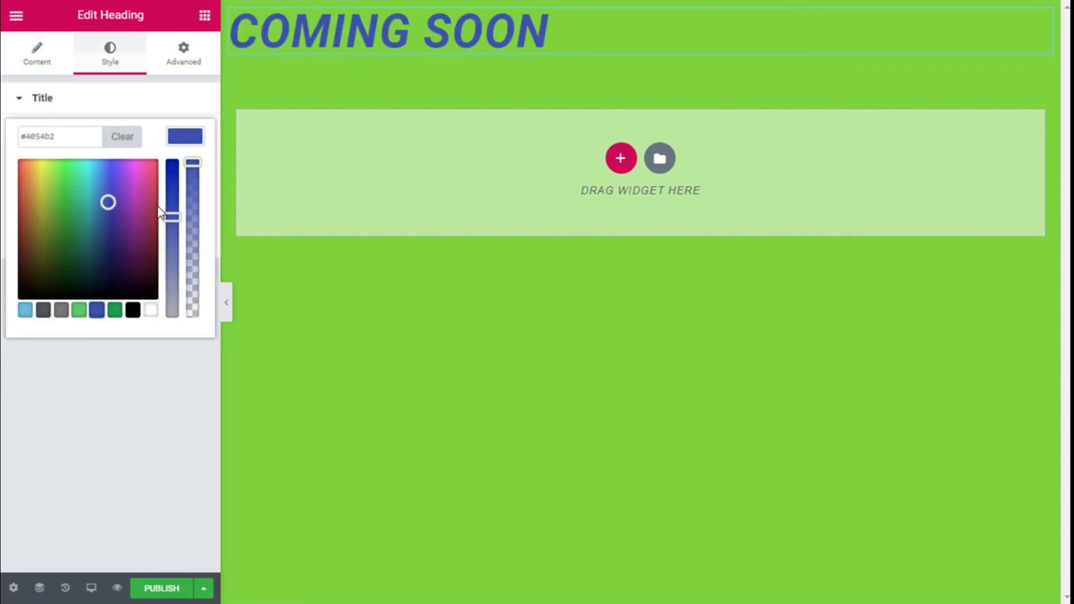
{"action": "left_click", "coordinate": [183, 140]}
{"action": "left_click", "coordinate": [169, 144]}
{"action": "left_click_drag", "start_coordinate": [108, 202], "coordinate": [105, 204]}
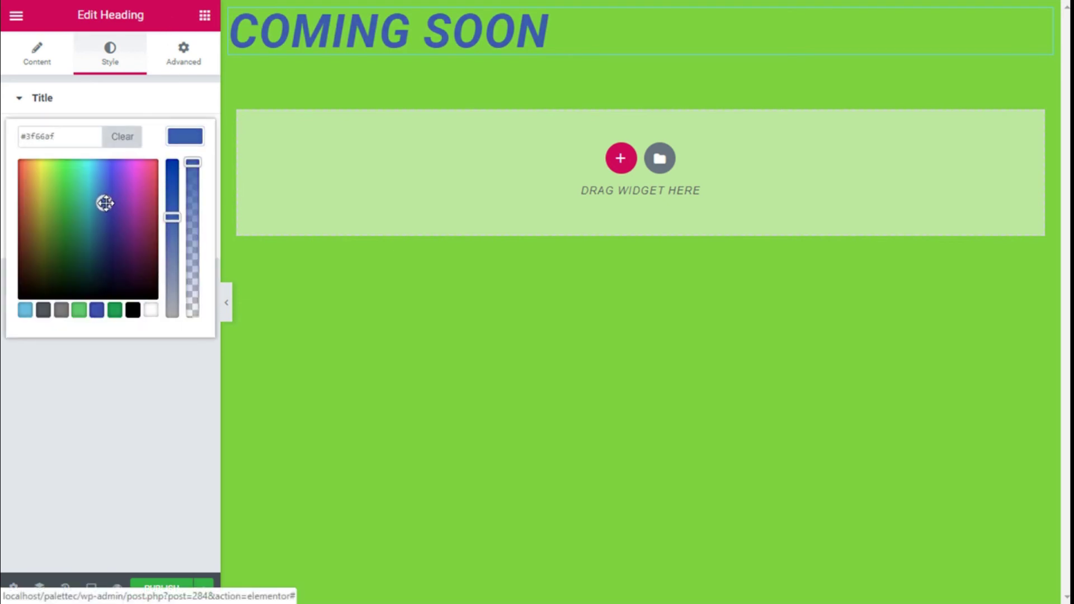
{"action": "left_click", "coordinate": [185, 137]}
Centre the "Coming soon" heading and publish the page
{"action": "left_click", "coordinate": [34, 58]}
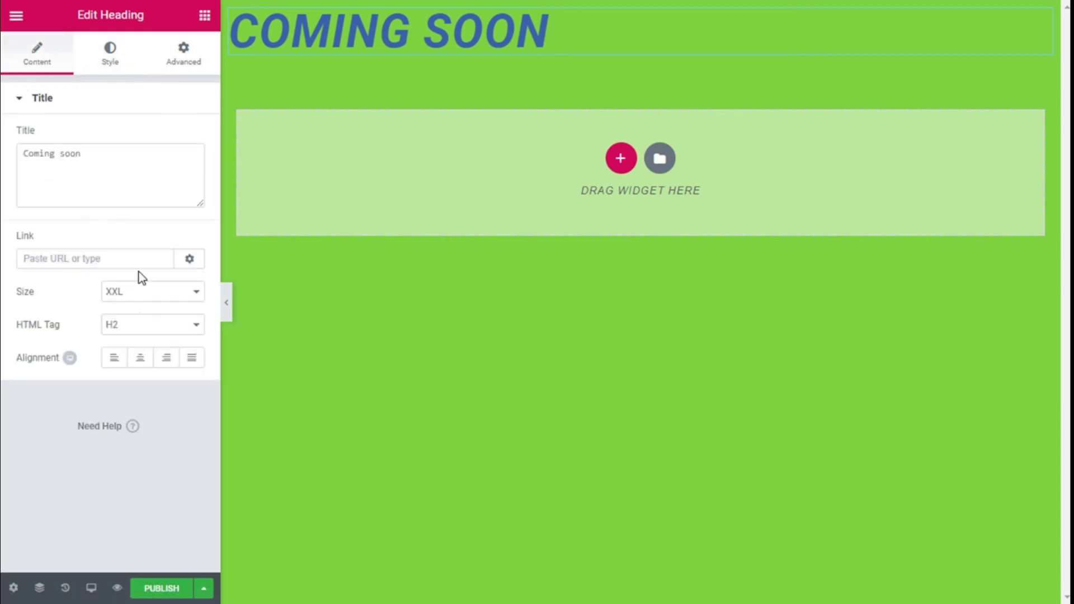
{"action": "left_click", "coordinate": [144, 365]}
{"action": "left_click", "coordinate": [150, 587]}
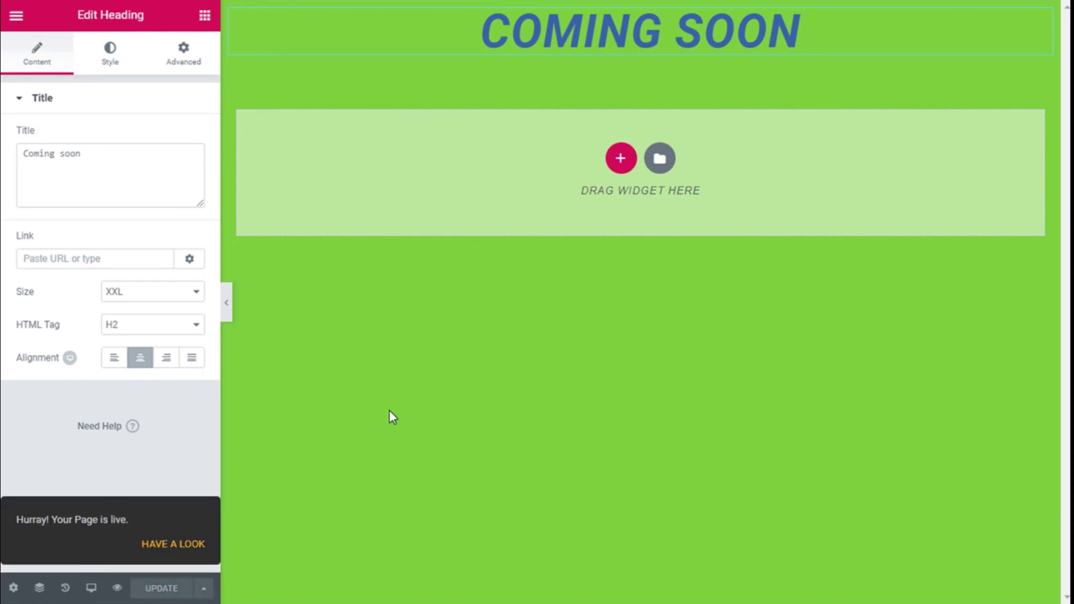
Exit Elementor to the WordPress dashboard and open the site's Reading settings
{"action": "left_click", "coordinate": [14, 15]}
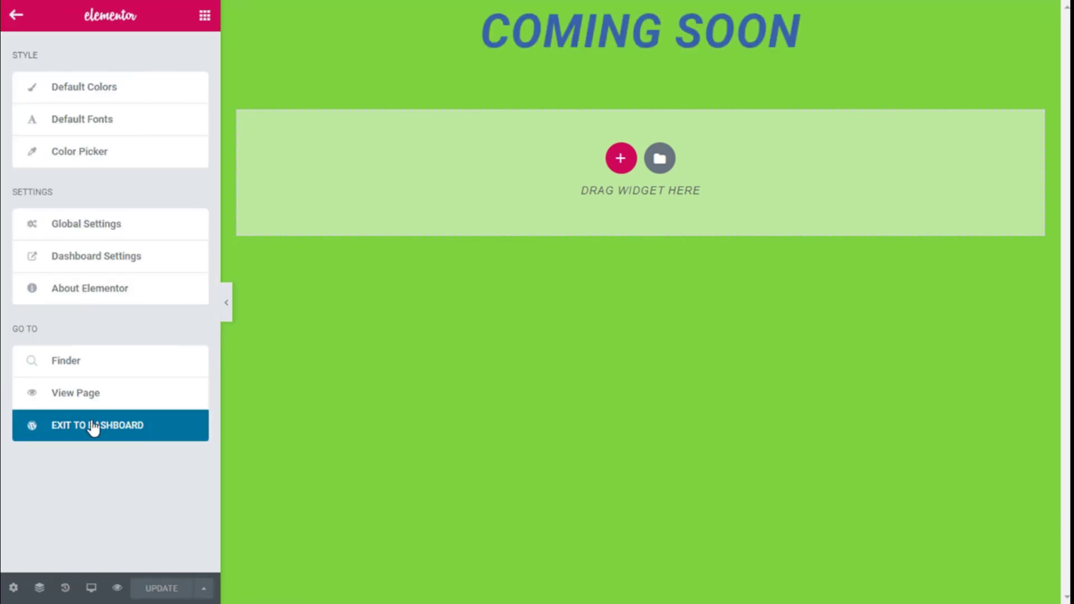
{"action": "left_click", "coordinate": [93, 429]}
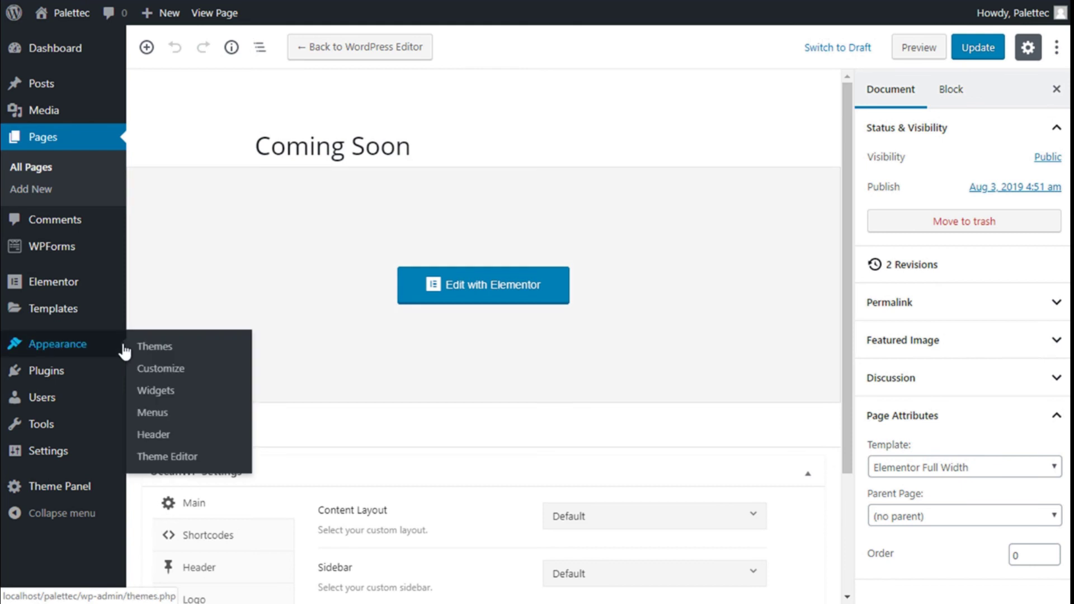
{"action": "mouse_move", "coordinate": [120, 454]}
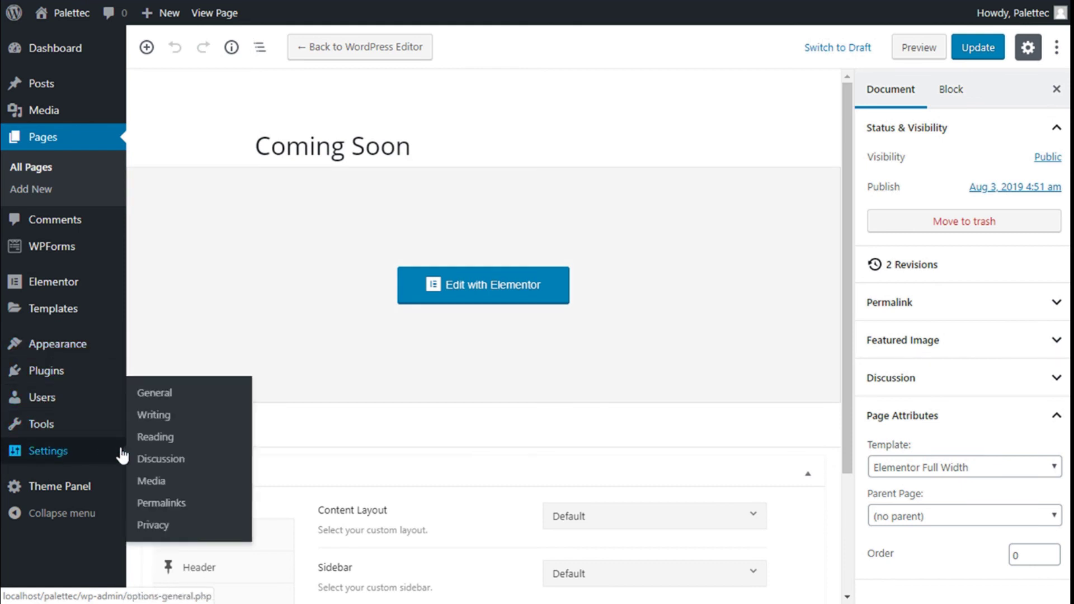
{"action": "left_click", "coordinate": [160, 444]}
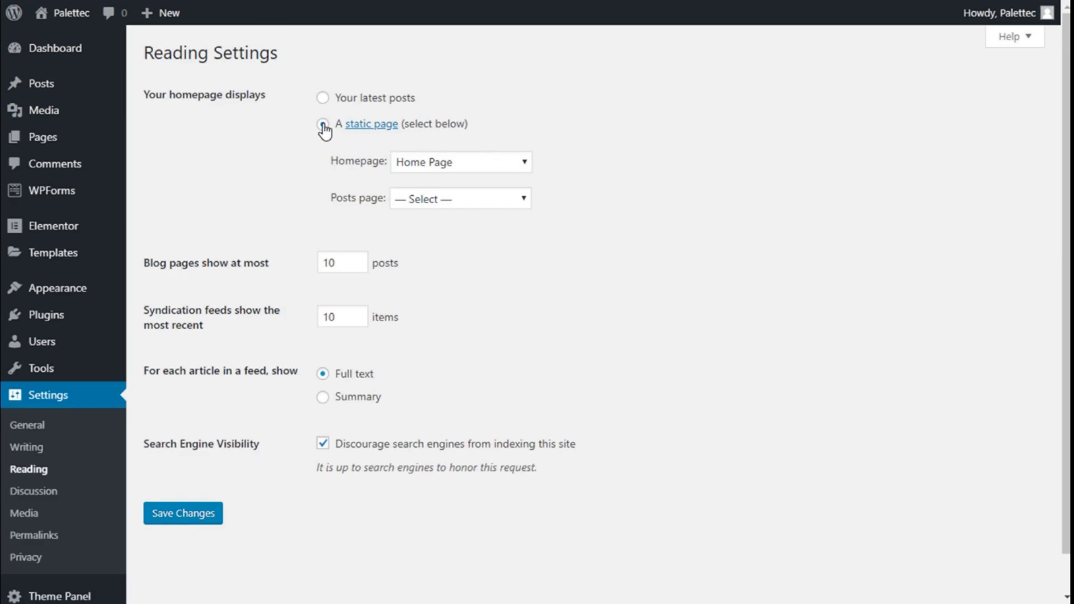
Set the static homepage to the Coming Soon page, save the settings and view the live site
{"action": "left_click", "coordinate": [451, 168]}
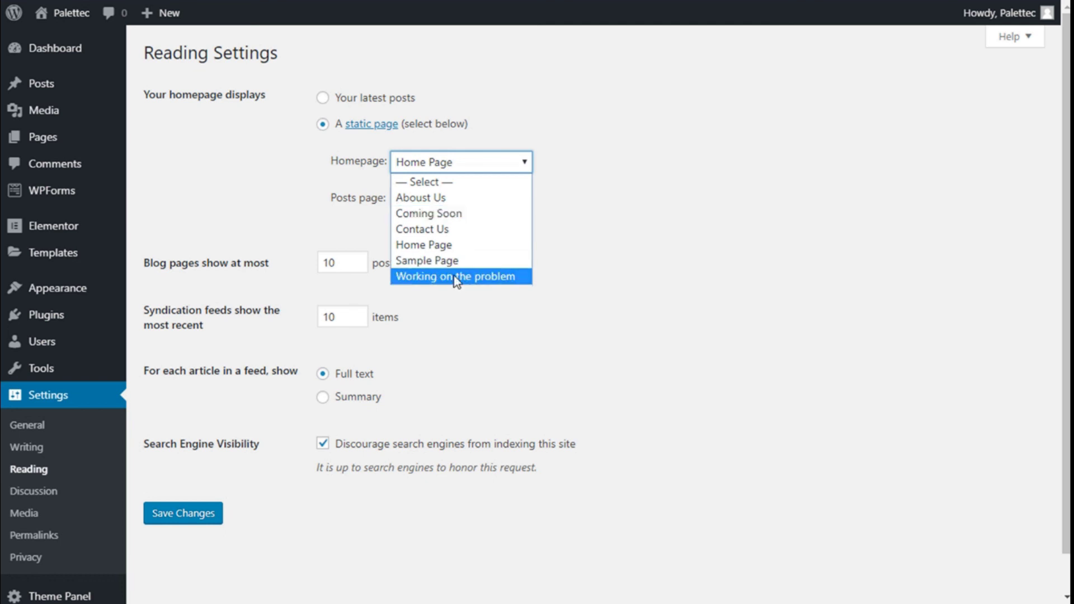
{"action": "left_click", "coordinate": [457, 217]}
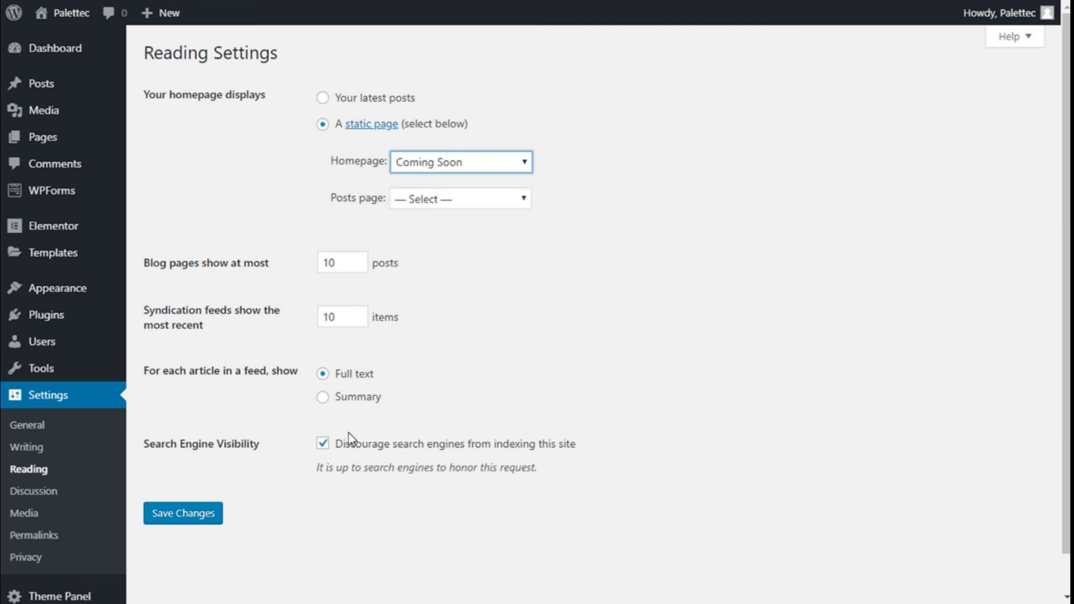
{"action": "left_click", "coordinate": [186, 519]}
{"action": "left_click", "coordinate": [185, 518]}
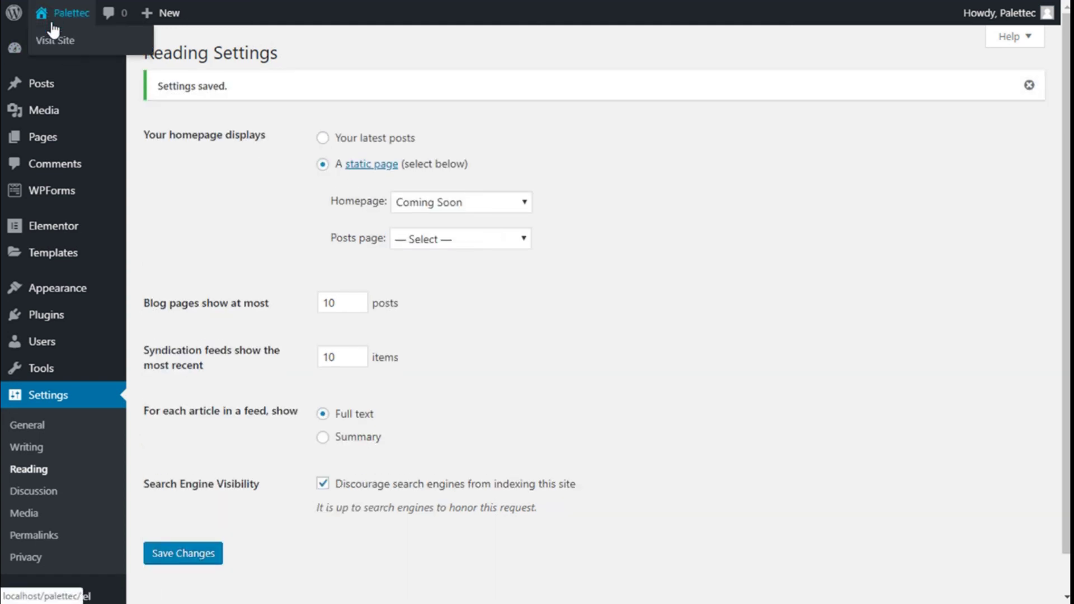
{"action": "left_click", "coordinate": [56, 39]}
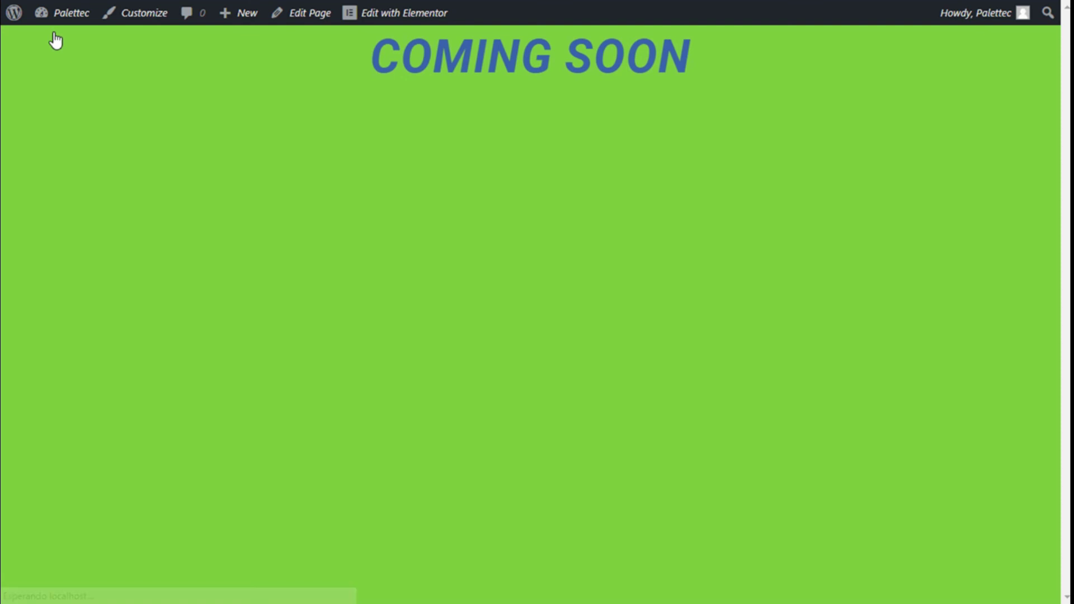